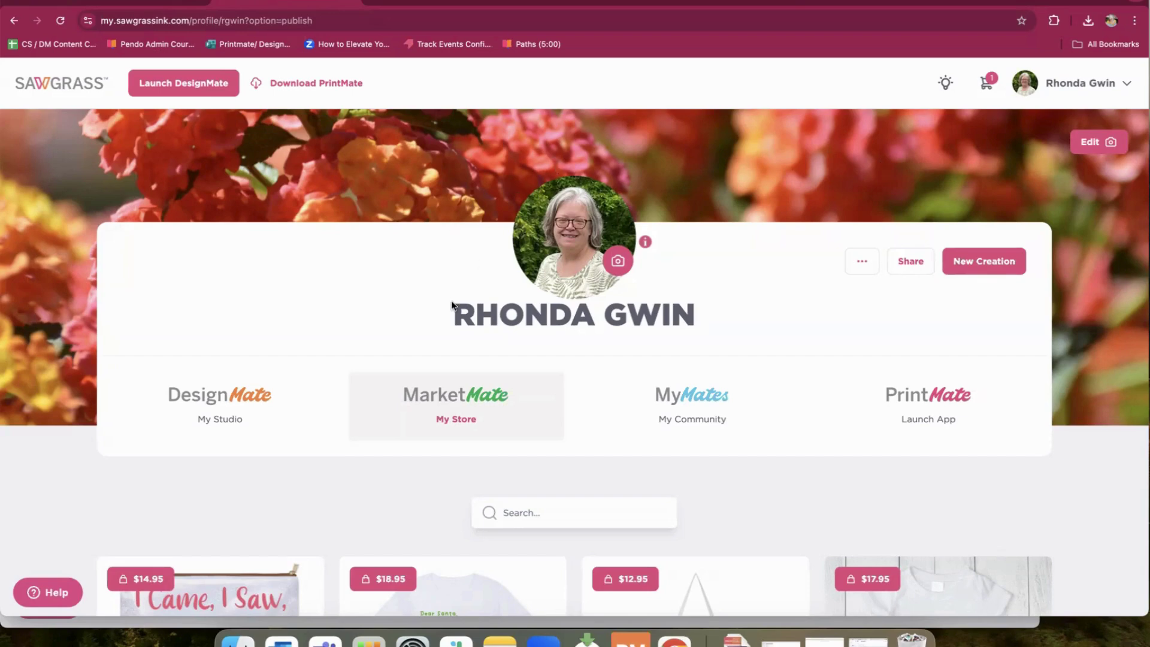
Open the account settings and review the Update Profile fields on the My Account page
{"action": "left_click", "coordinate": [1131, 87]}
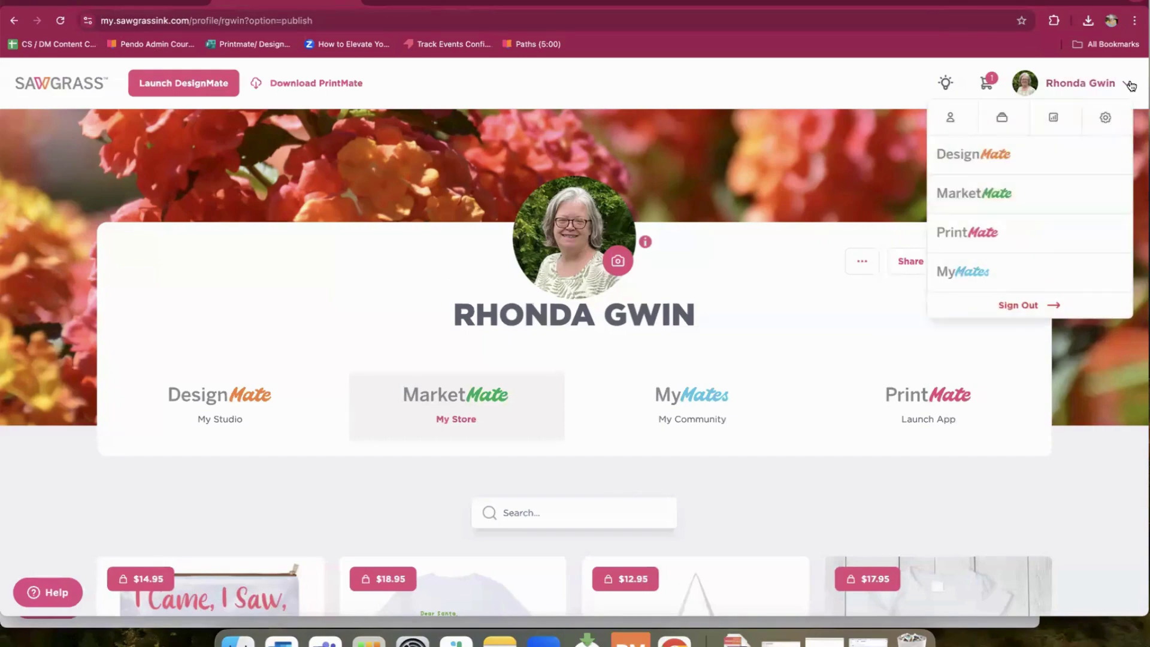
{"action": "left_click", "coordinate": [1113, 120]}
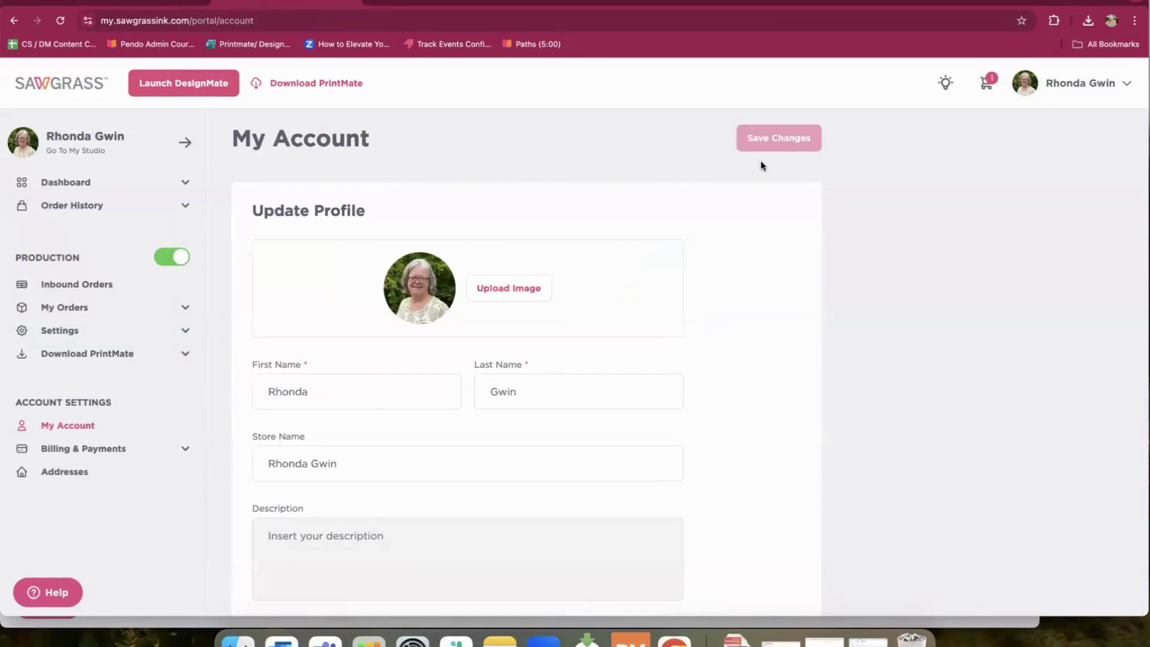
{"action": "scroll", "coordinate": [626, 303], "scroll_direction": "down", "scroll_amount": 5}
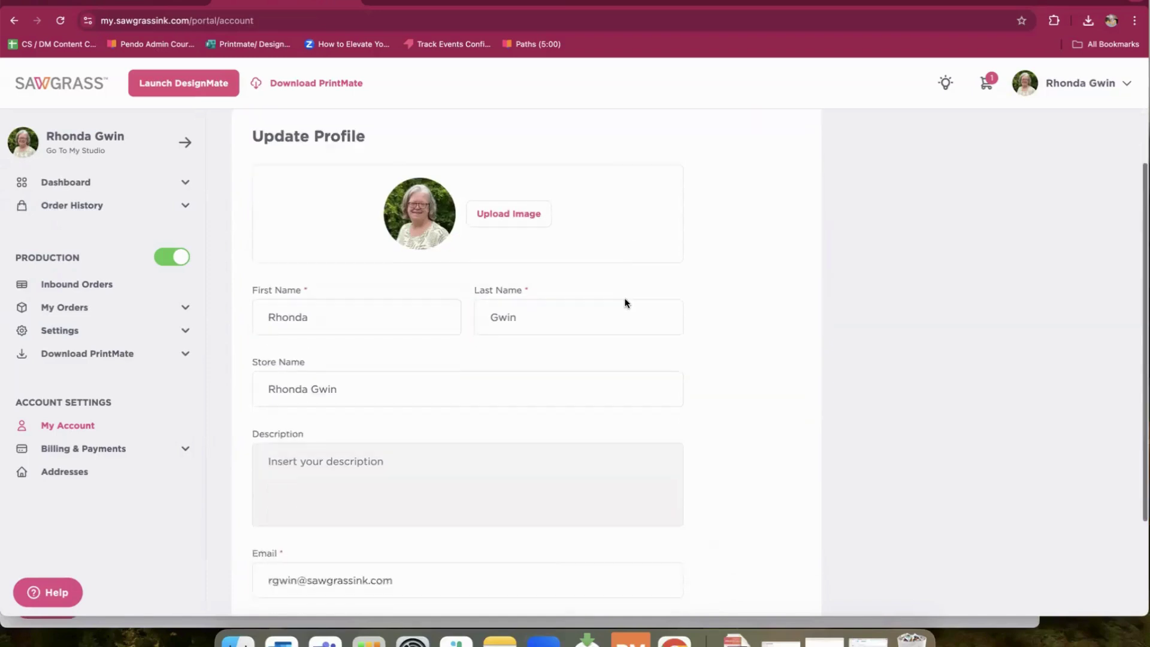
{"action": "scroll", "coordinate": [626, 303], "scroll_direction": "up", "scroll_amount": 5}
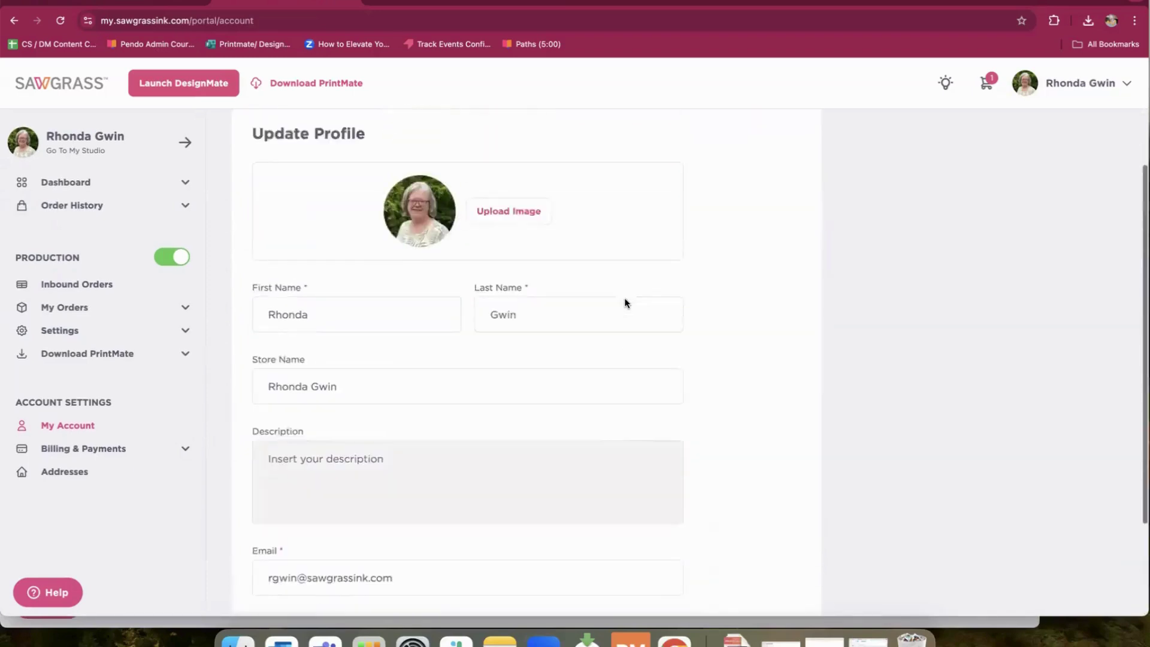
{"action": "scroll", "coordinate": [625, 303], "scroll_direction": "down", "scroll_amount": 2}
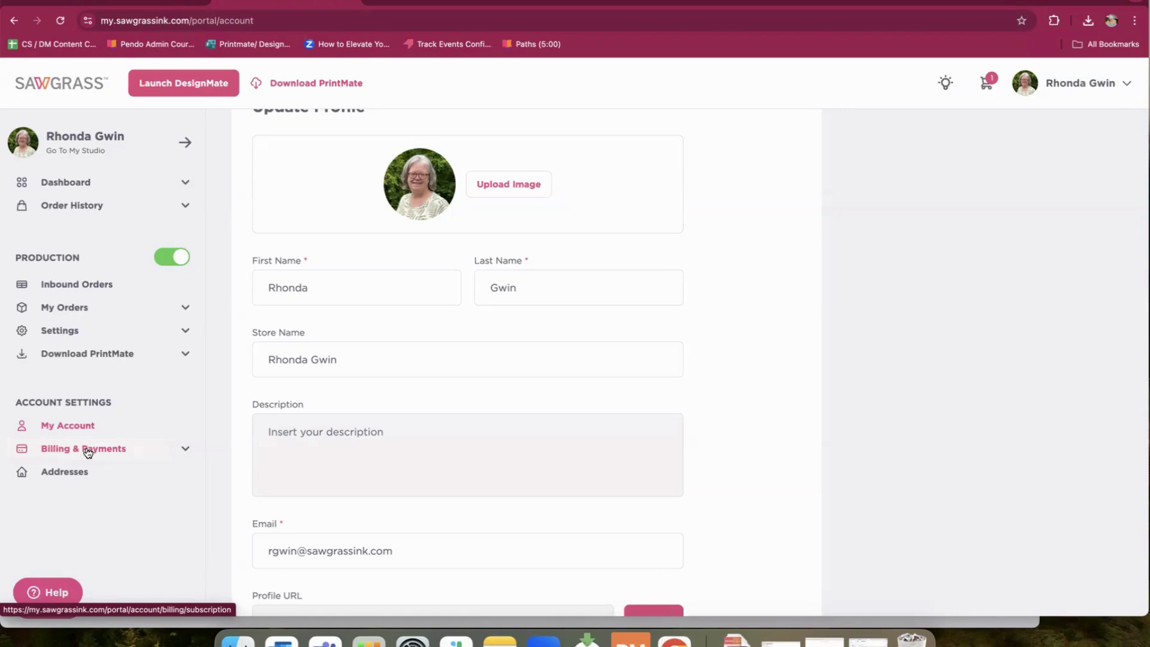
View the production area's Inbound Orders and the My Orders list
{"action": "left_click", "coordinate": [90, 286]}
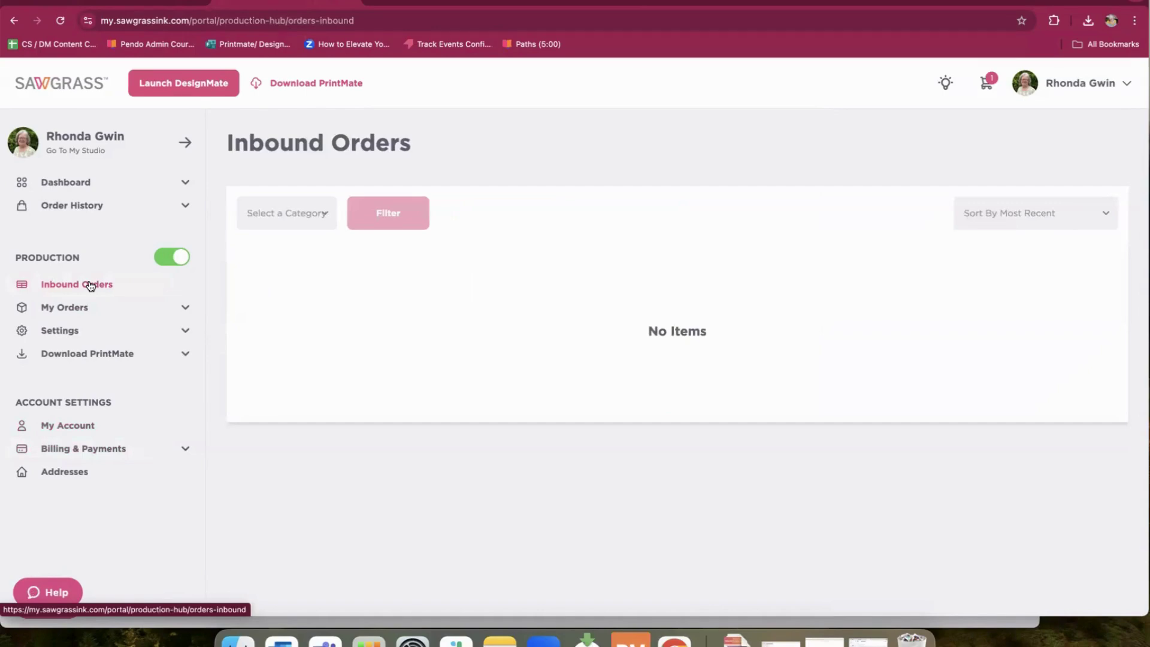
{"action": "left_click", "coordinate": [87, 312]}
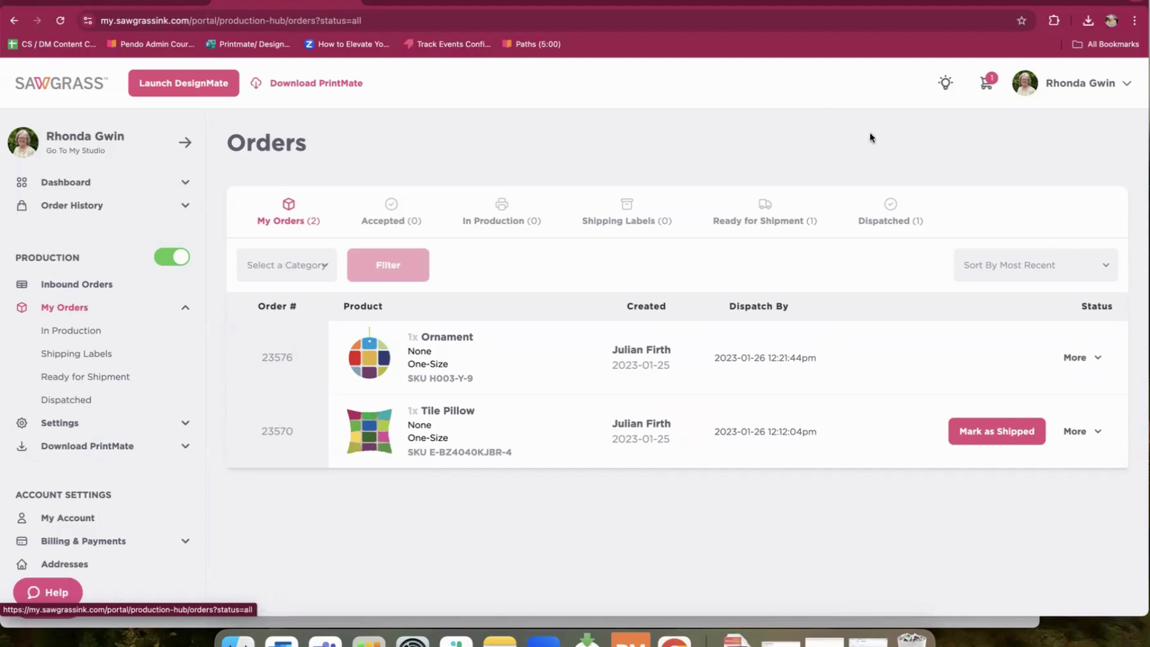
Return to the MarketMate store and look over the products listed for sale
{"action": "left_click", "coordinate": [1093, 95]}
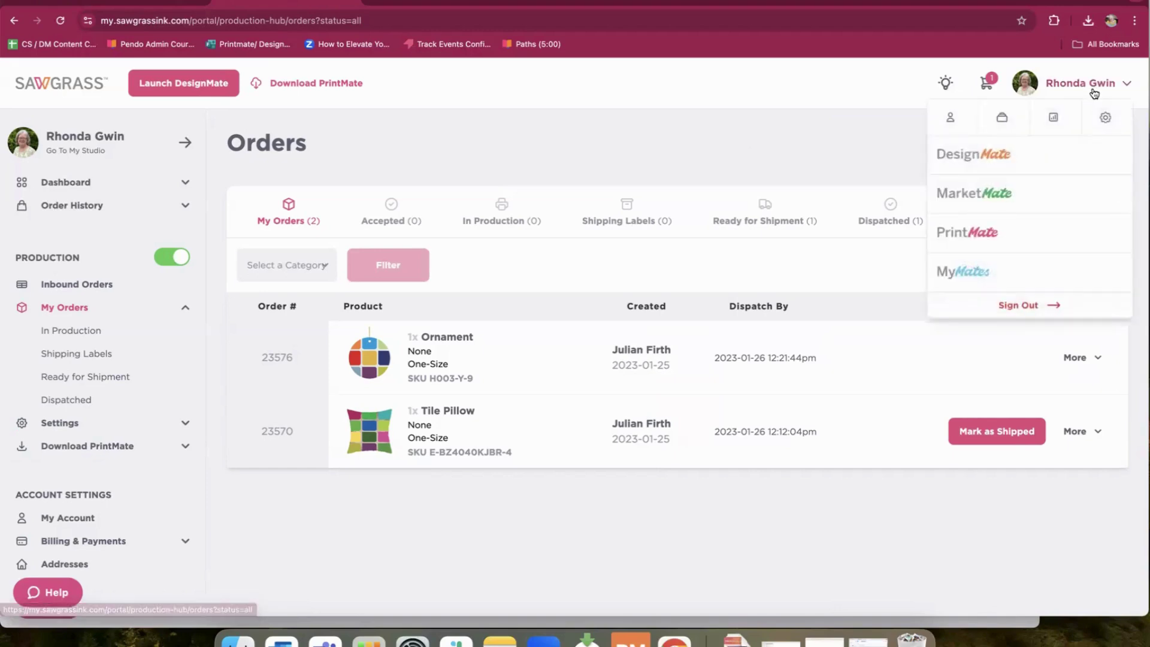
{"action": "left_click", "coordinate": [972, 184]}
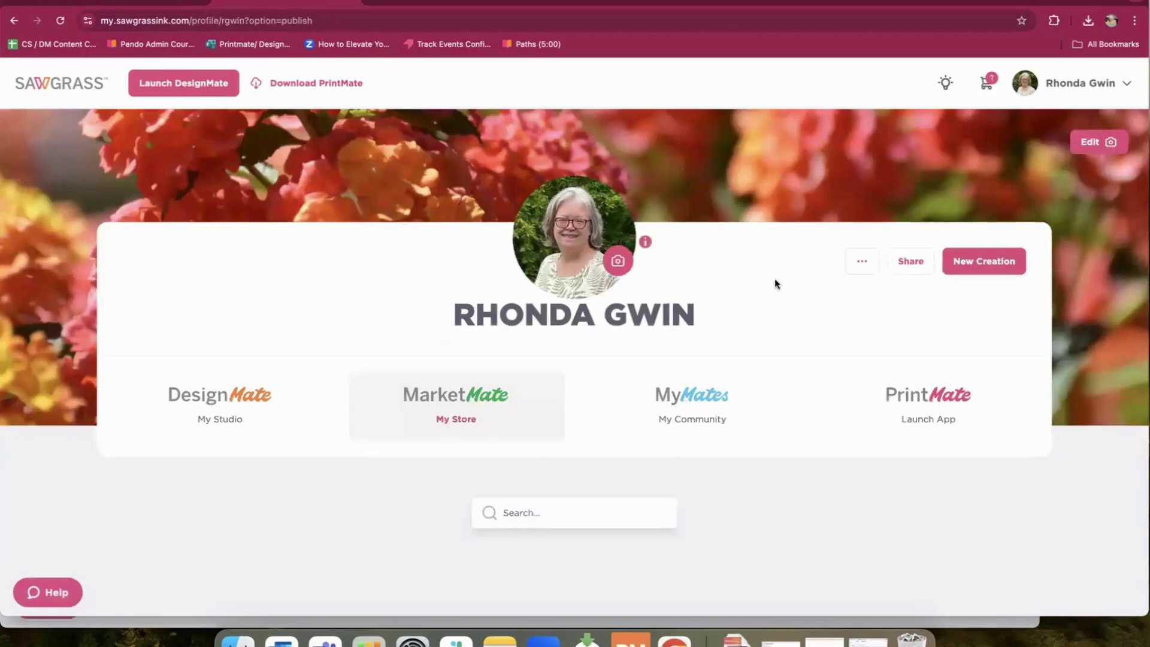
{"action": "scroll", "coordinate": [774, 281], "scroll_direction": "down", "scroll_amount": 3}
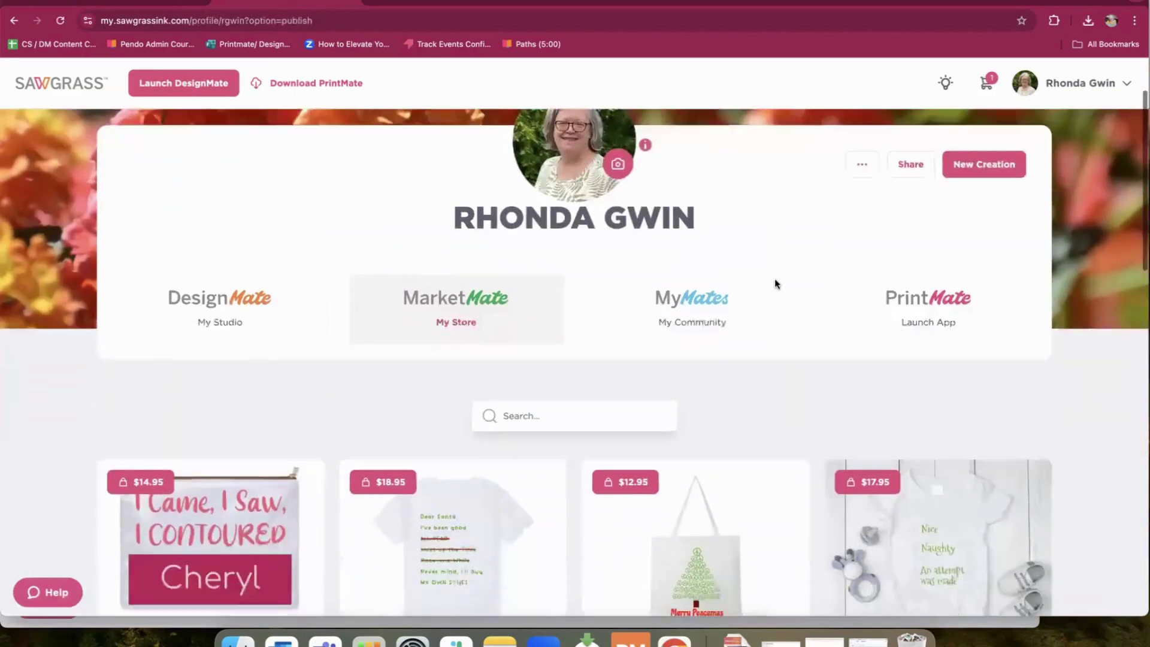
{"action": "scroll", "coordinate": [776, 285], "scroll_direction": "down", "scroll_amount": 4}
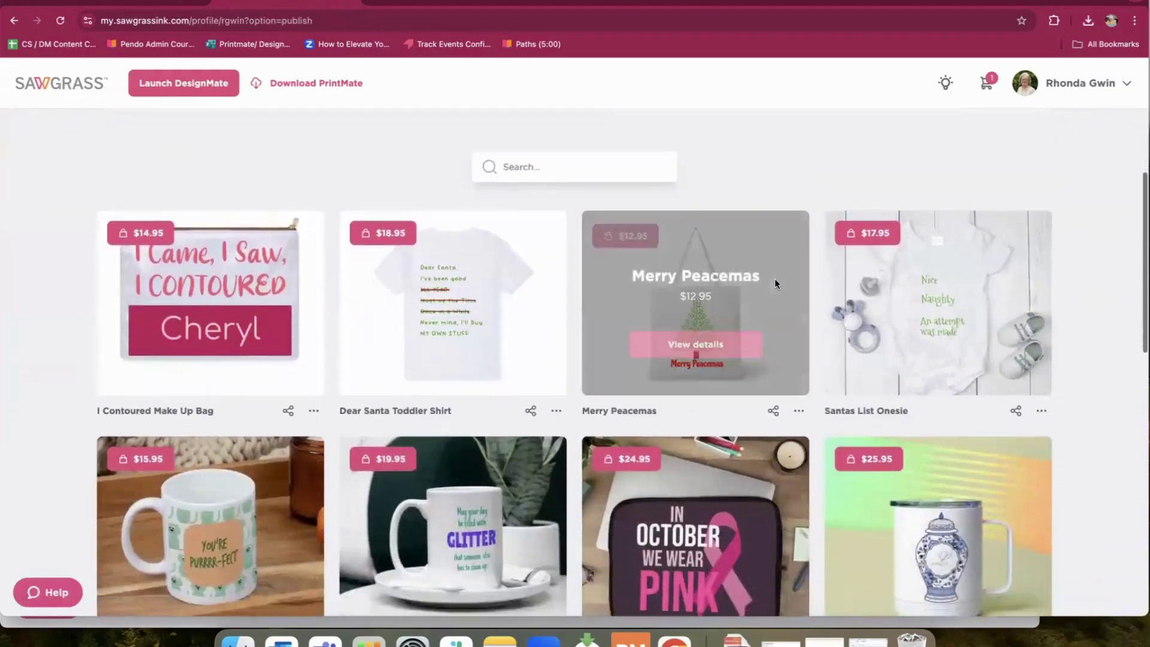
{"action": "scroll", "coordinate": [774, 281], "scroll_direction": "down", "scroll_amount": 1}
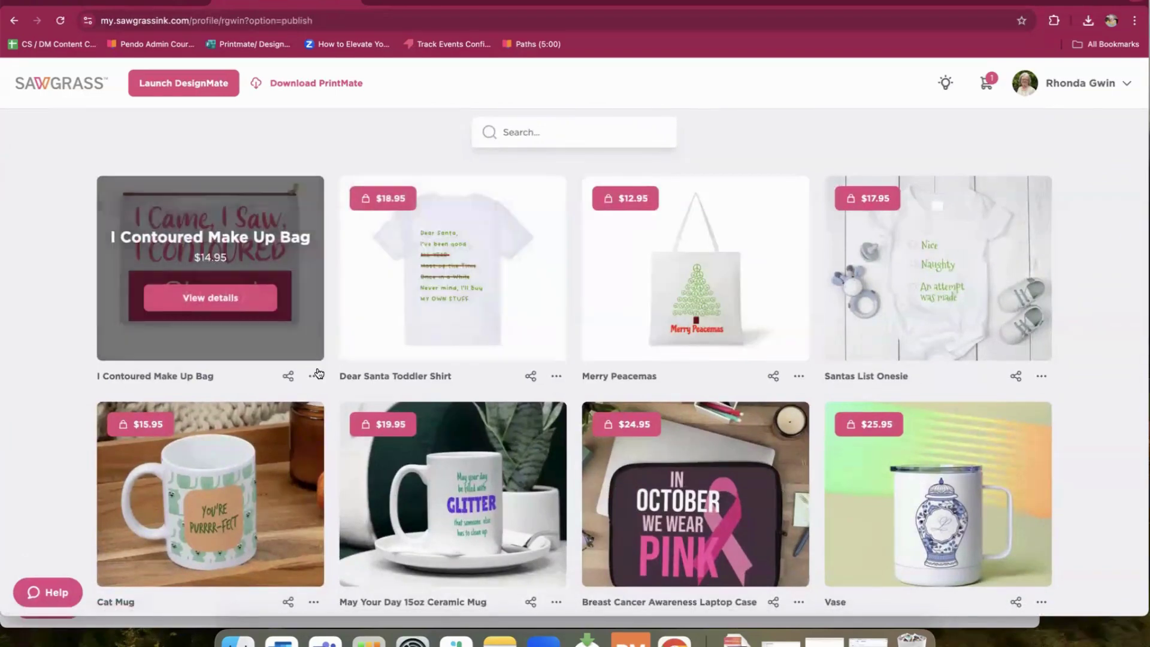
Open the post details of the I Contoured Make Up Bag and feature its look with the black glitter background
{"action": "left_click", "coordinate": [313, 378]}
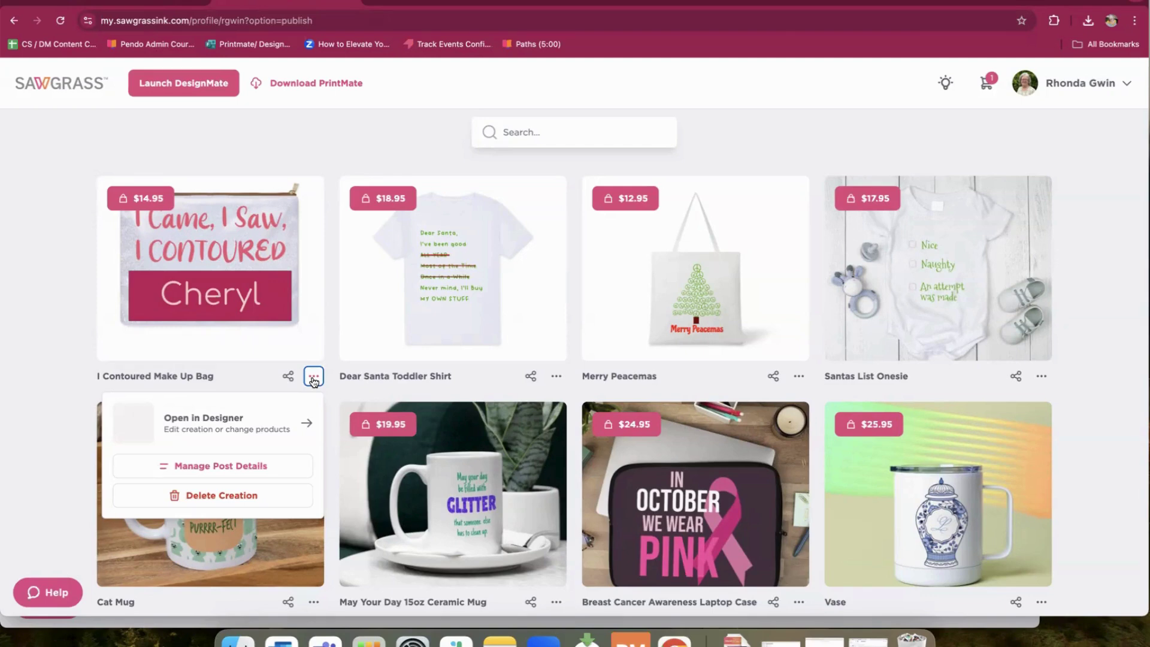
{"action": "left_click", "coordinate": [249, 472]}
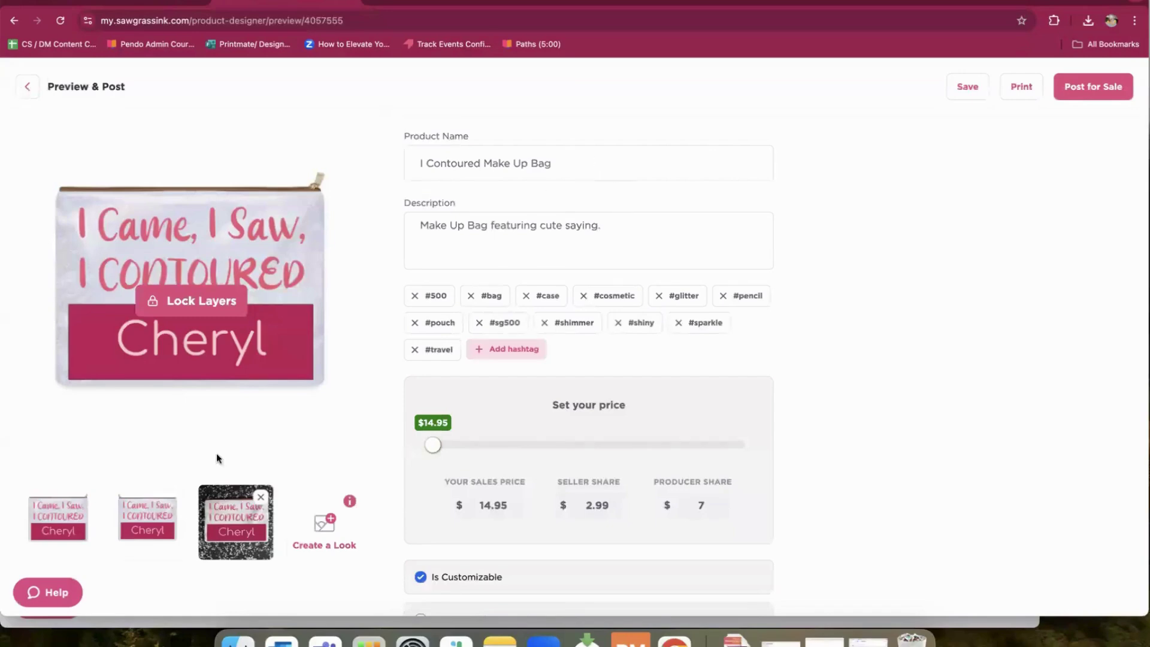
{"action": "mouse_move", "coordinate": [229, 531]}
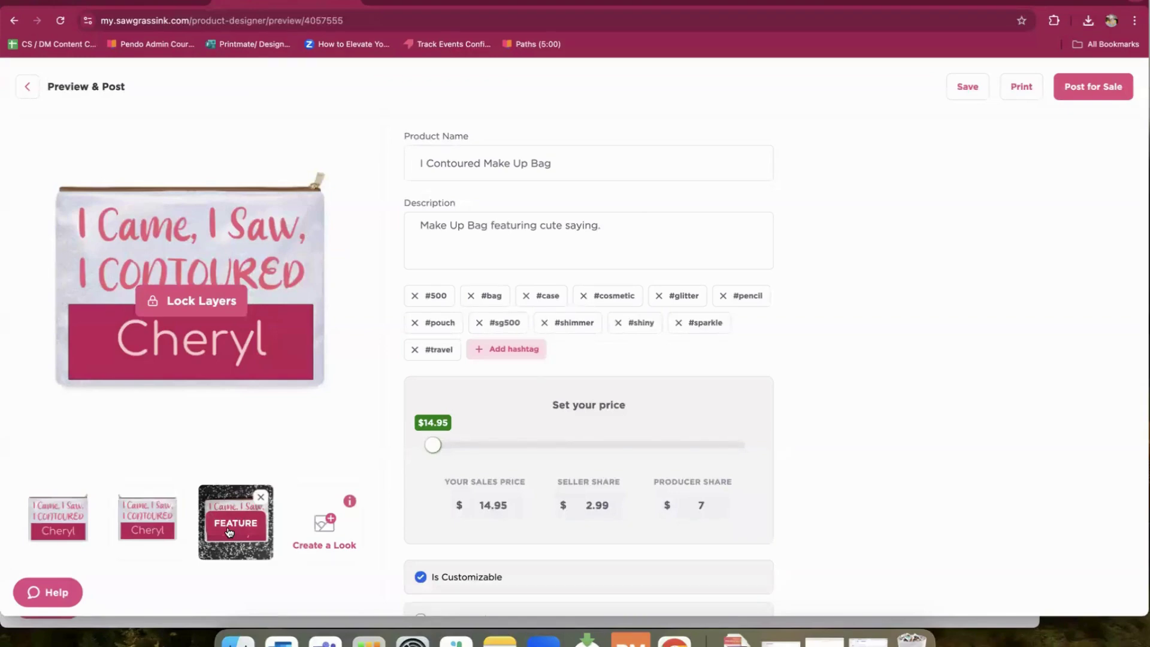
{"action": "left_click", "coordinate": [228, 531]}
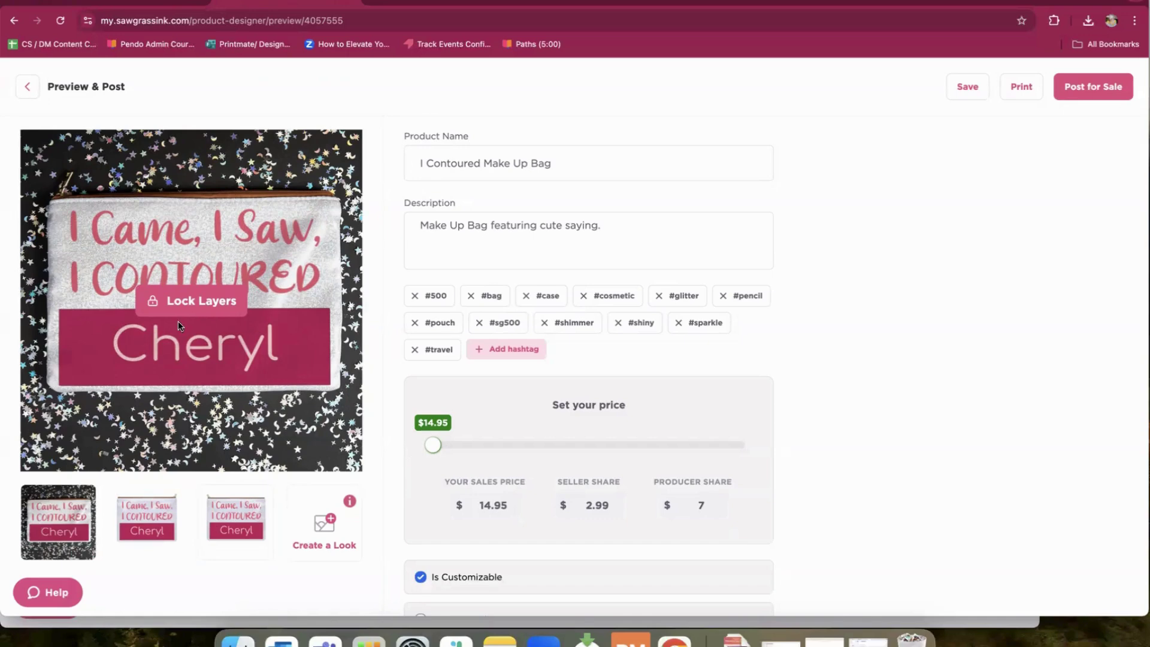
Open the bag's layer locking settings and fully lock the Side 1 saying text and the Side 1 rectangle
{"action": "left_click", "coordinate": [189, 305]}
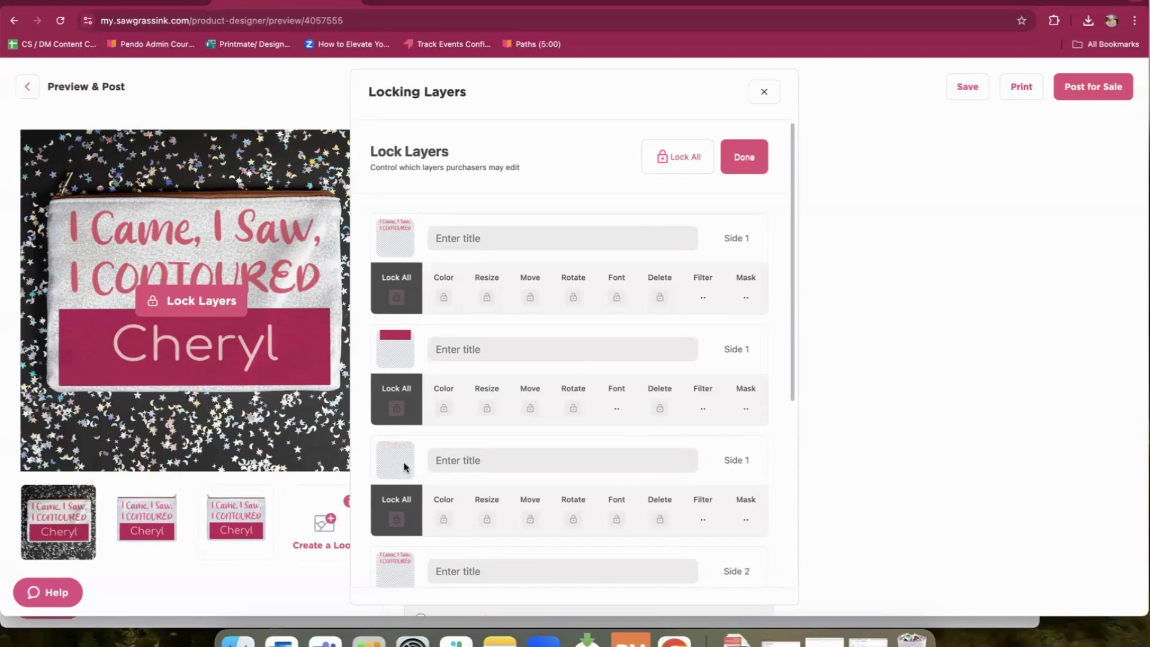
{"action": "scroll", "coordinate": [411, 479], "scroll_direction": "down", "scroll_amount": 5}
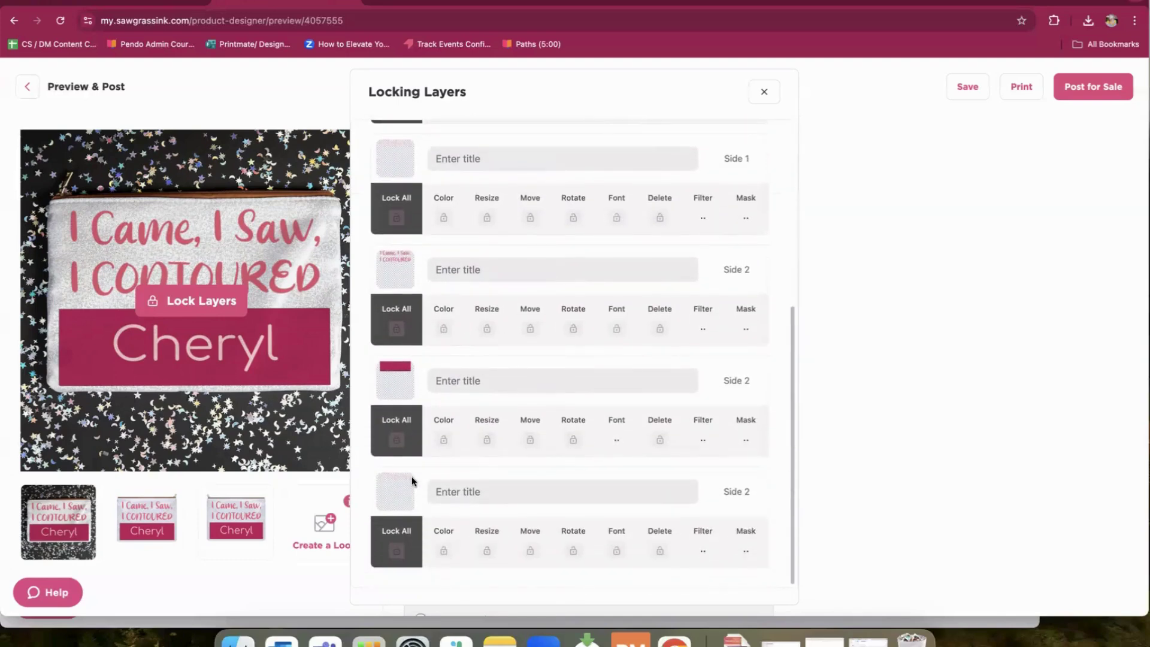
{"action": "scroll", "coordinate": [412, 476], "scroll_direction": "up", "scroll_amount": 3}
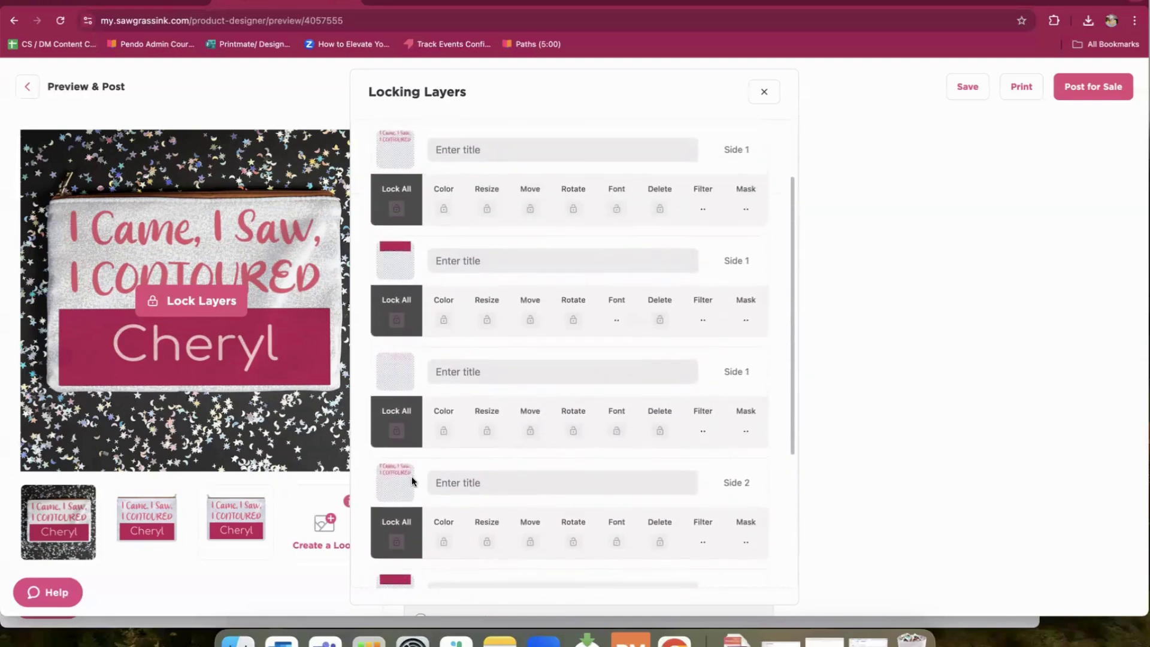
{"action": "scroll", "coordinate": [411, 476], "scroll_direction": "down", "scroll_amount": 3}
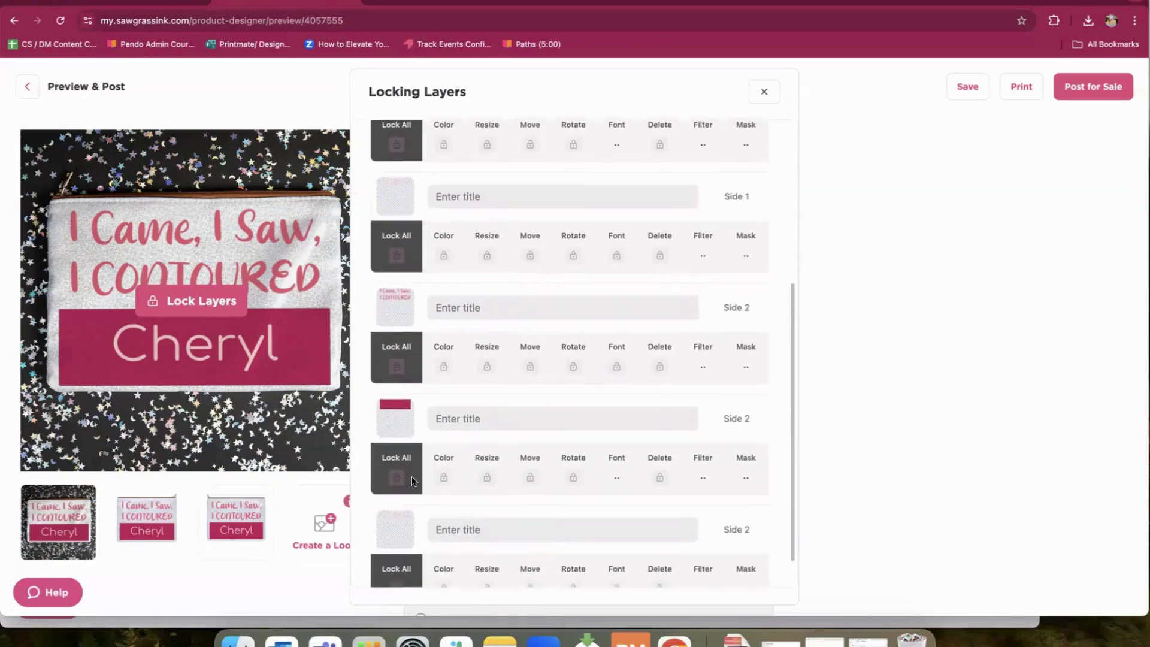
{"action": "scroll", "coordinate": [412, 476], "scroll_direction": "up", "scroll_amount": 5}
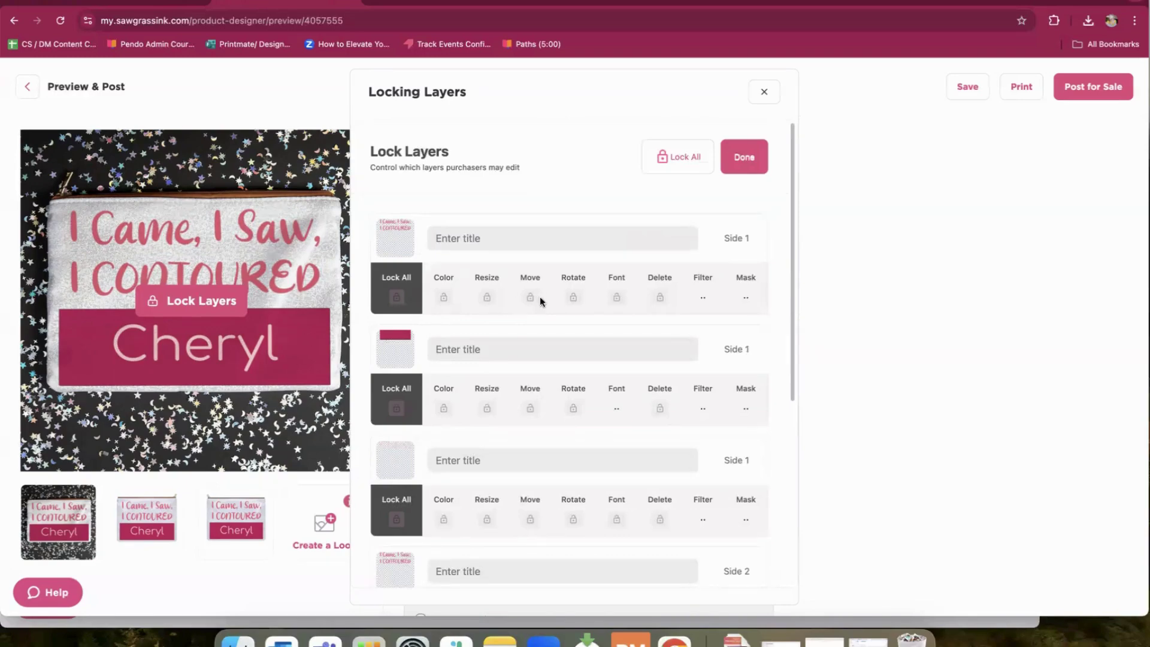
{"action": "left_click", "coordinate": [403, 302]}
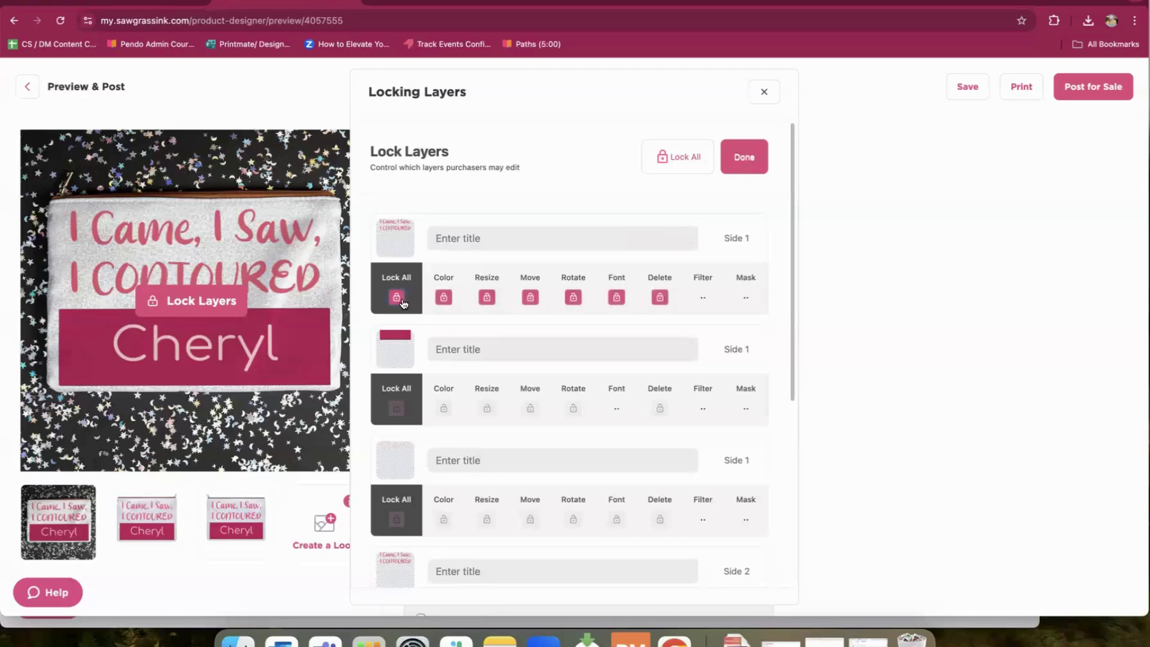
{"action": "left_click", "coordinate": [395, 409]}
Fully lock the Side 2 saying text and the Side 2 rectangle, and finish the layer locking
{"action": "scroll", "coordinate": [394, 412], "scroll_direction": "down", "scroll_amount": 3}
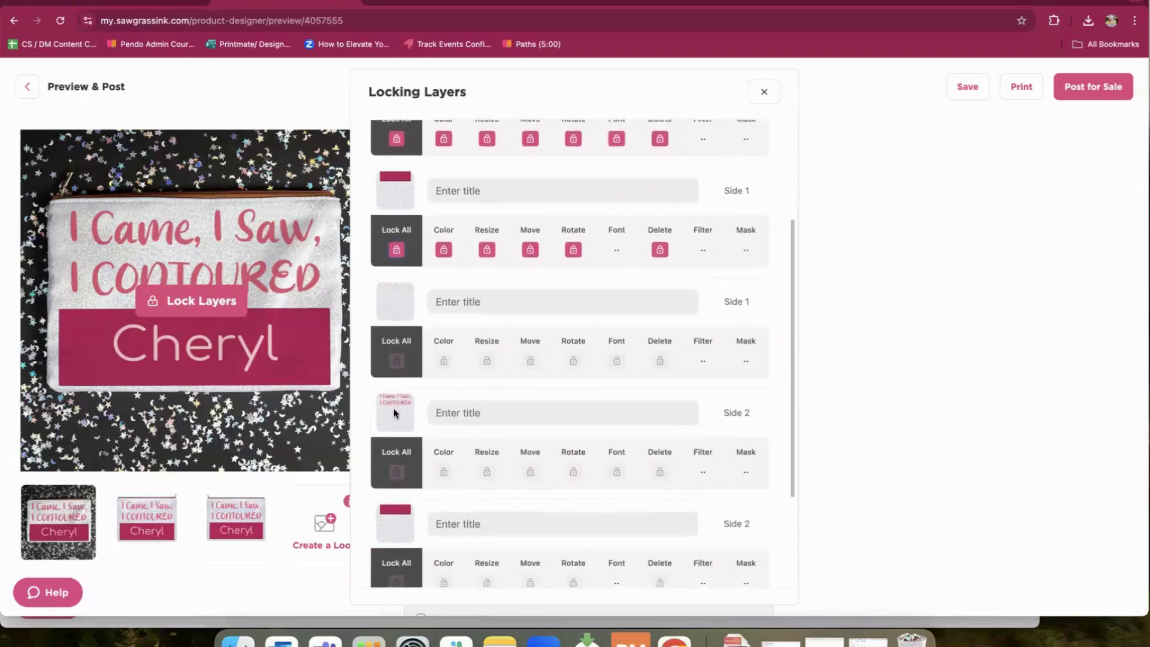
{"action": "scroll", "coordinate": [394, 412], "scroll_direction": "down", "scroll_amount": 1}
{"action": "left_click", "coordinate": [395, 443]}
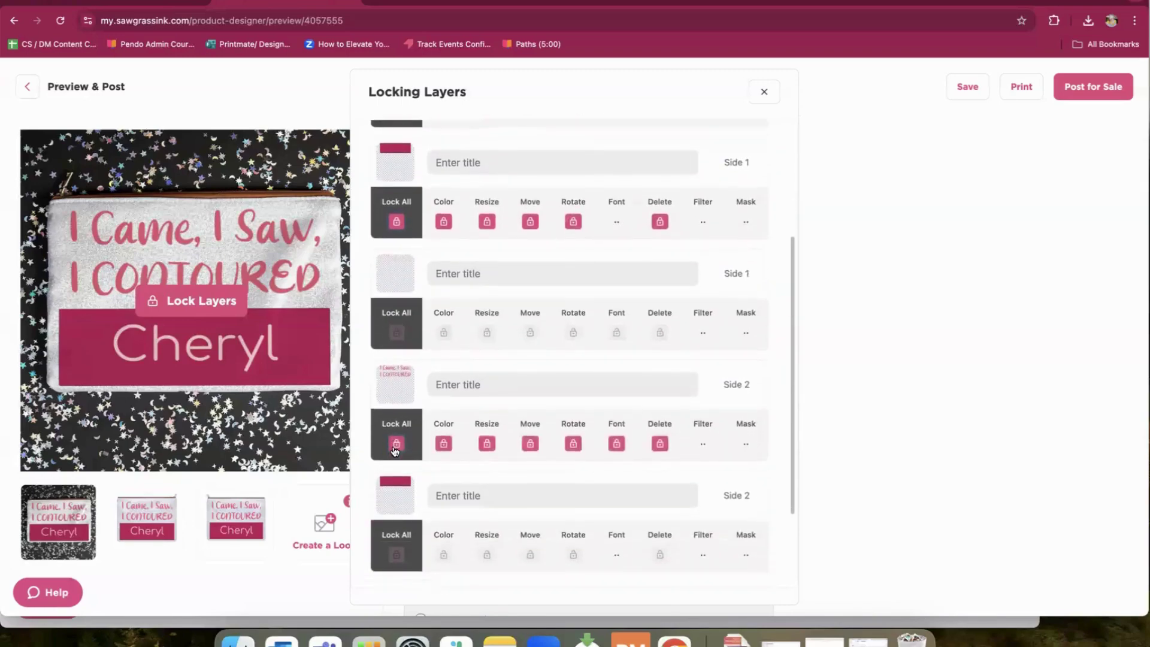
{"action": "scroll", "coordinate": [396, 449], "scroll_direction": "down", "scroll_amount": 2}
{"action": "left_click", "coordinate": [396, 440]}
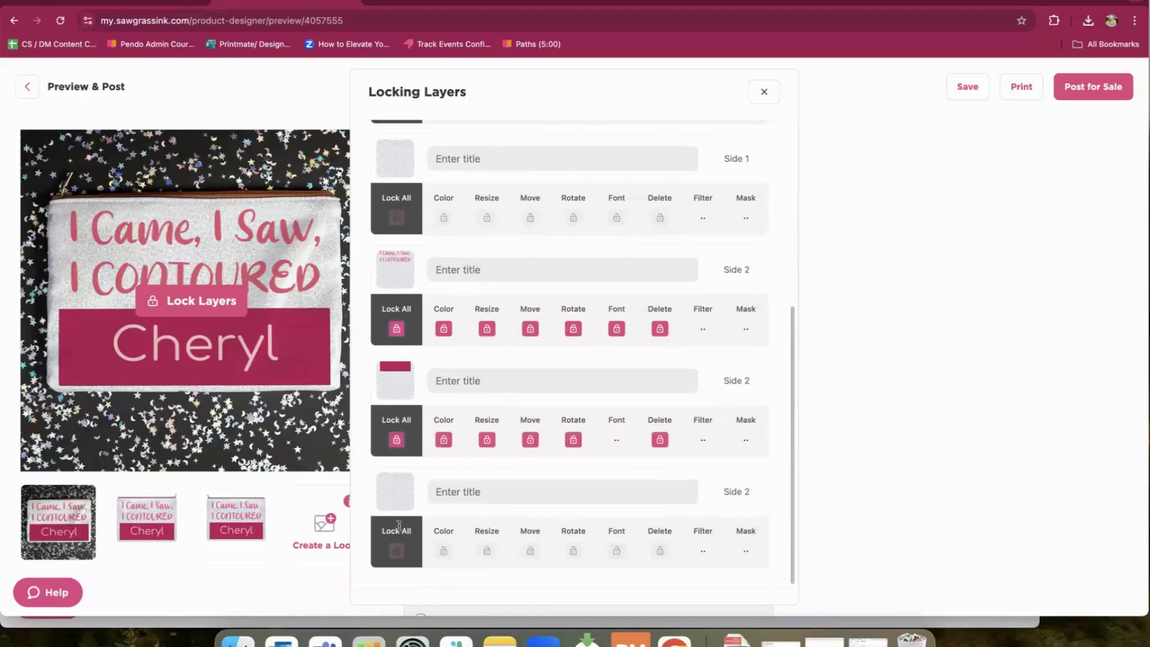
{"action": "scroll", "coordinate": [399, 525], "scroll_direction": "up", "scroll_amount": 2}
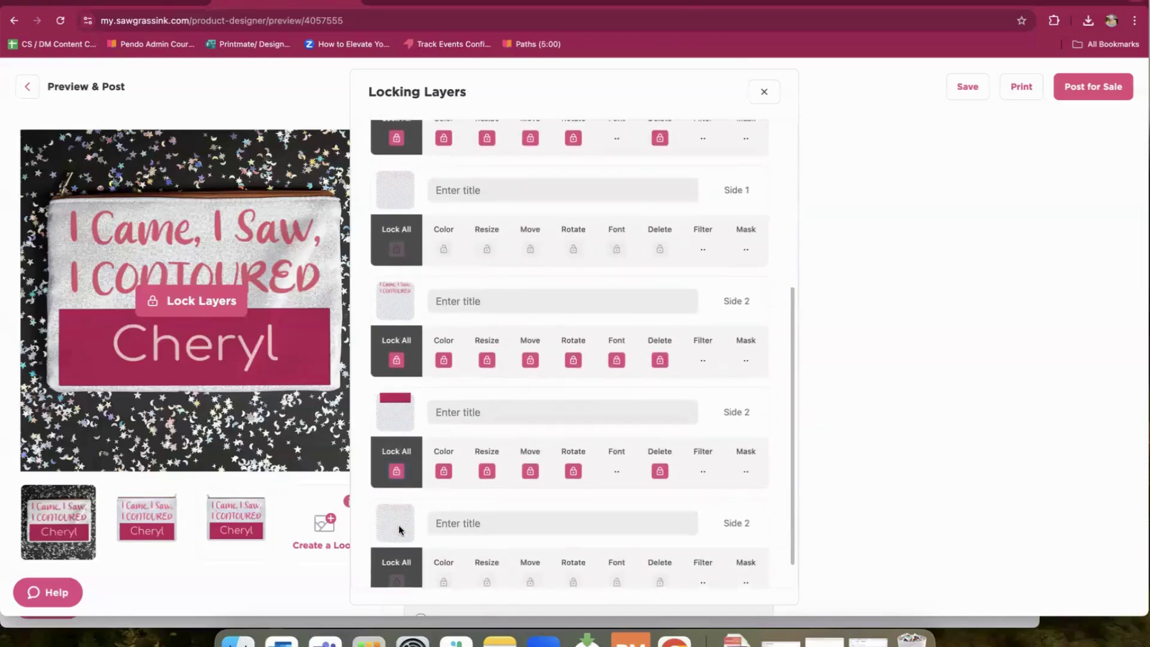
{"action": "scroll", "coordinate": [397, 525], "scroll_direction": "down", "scroll_amount": 1}
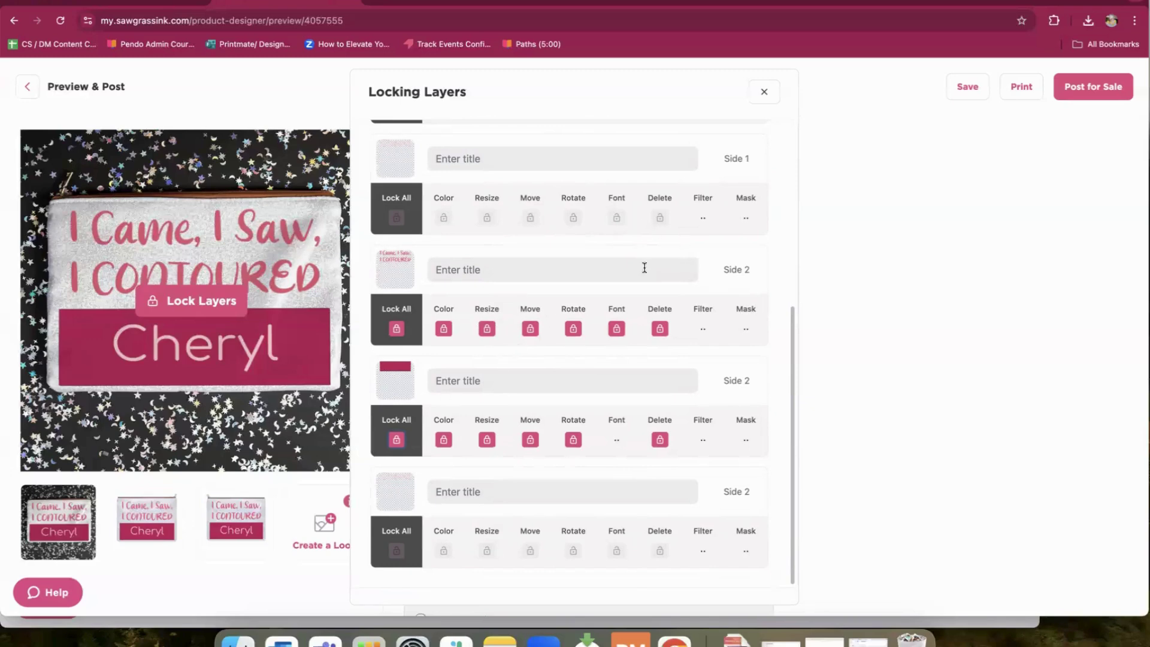
{"action": "scroll", "coordinate": [644, 267], "scroll_direction": "up", "scroll_amount": 5}
{"action": "left_click", "coordinate": [743, 161]}
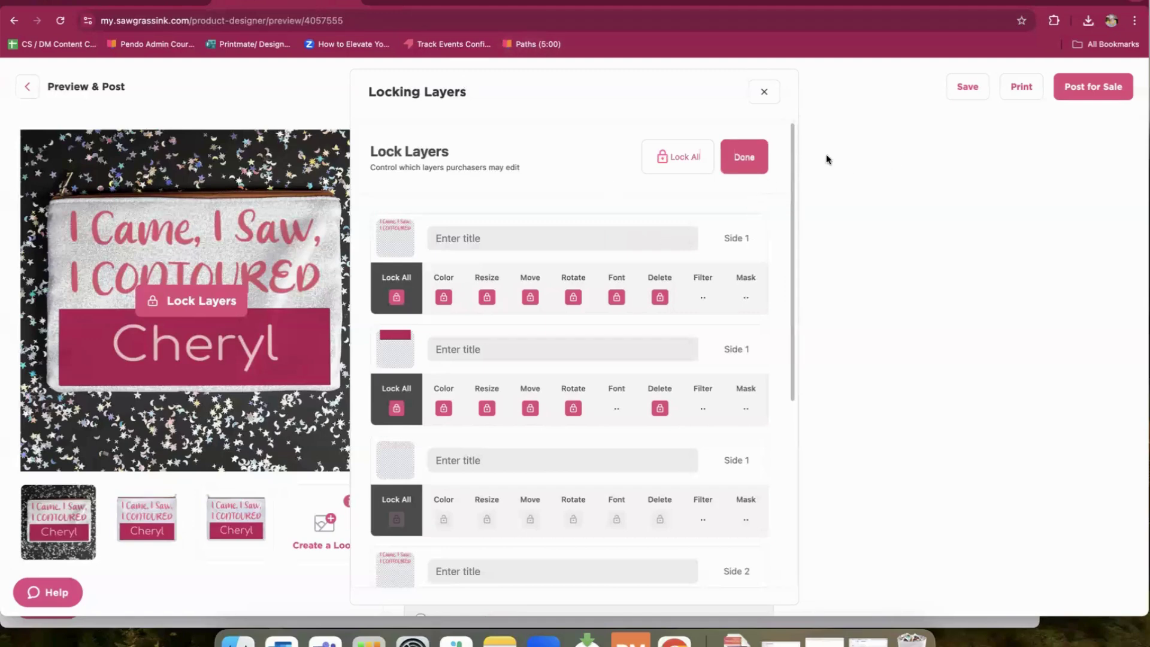
{"action": "left_click", "coordinate": [764, 94]}
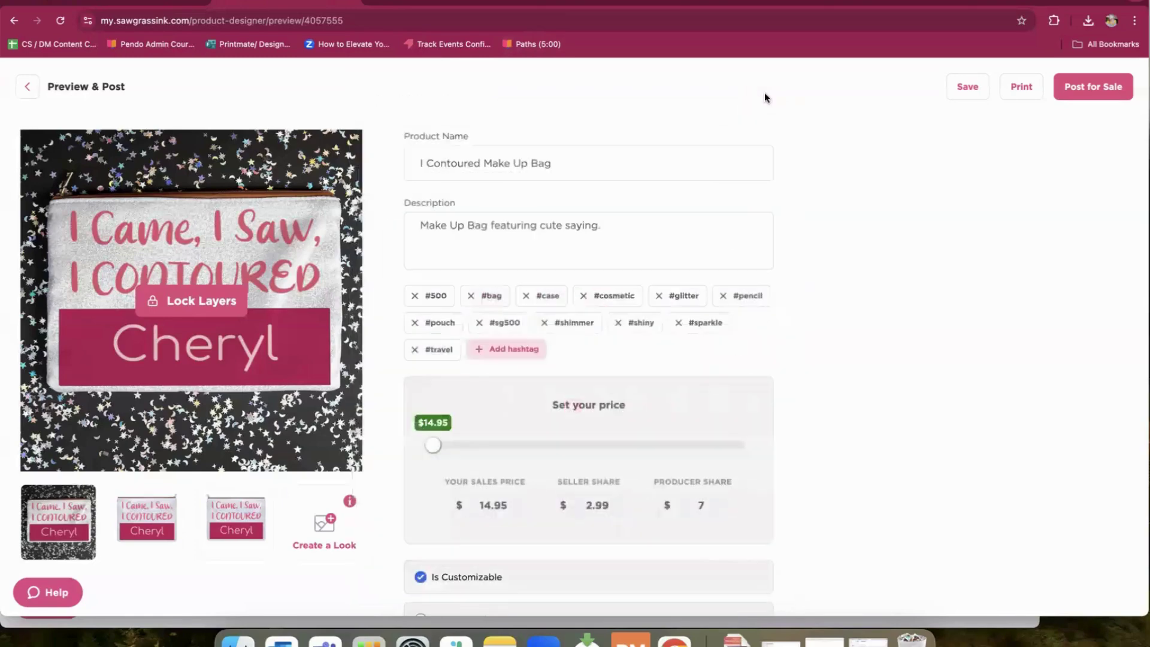
Try raising the make up bag's sales price to $17.25, and return it to $14.95
{"action": "scroll", "coordinate": [801, 210], "scroll_direction": "down", "scroll_amount": 2}
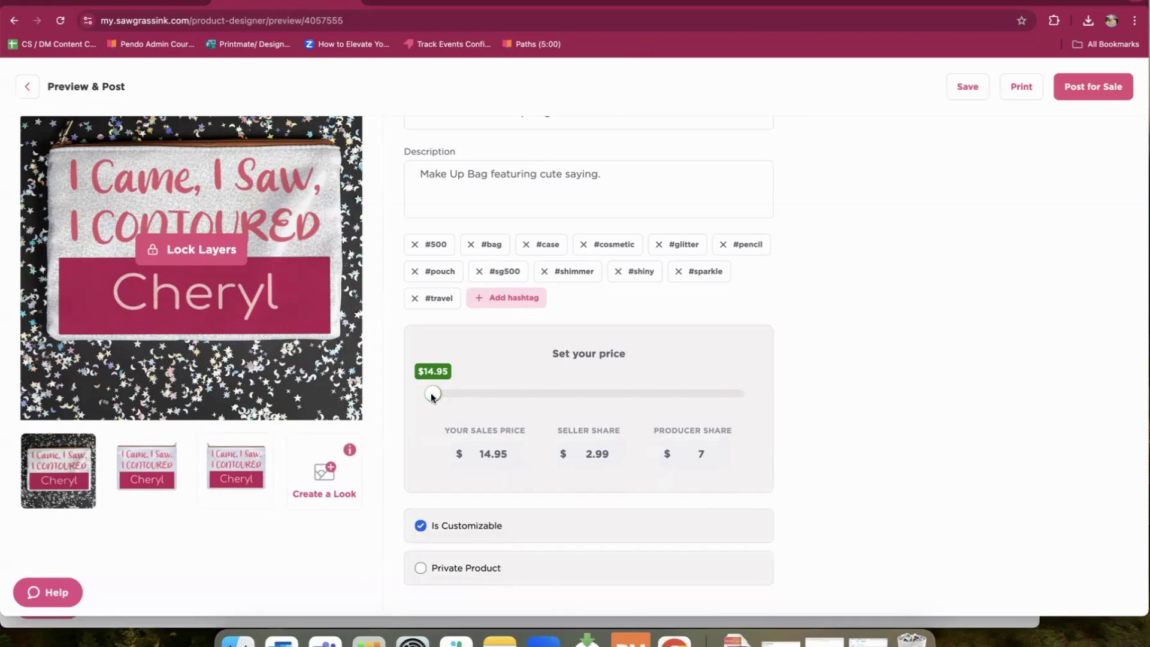
{"action": "left_click_drag", "start_coordinate": [431, 395], "coordinate": [457, 395]}
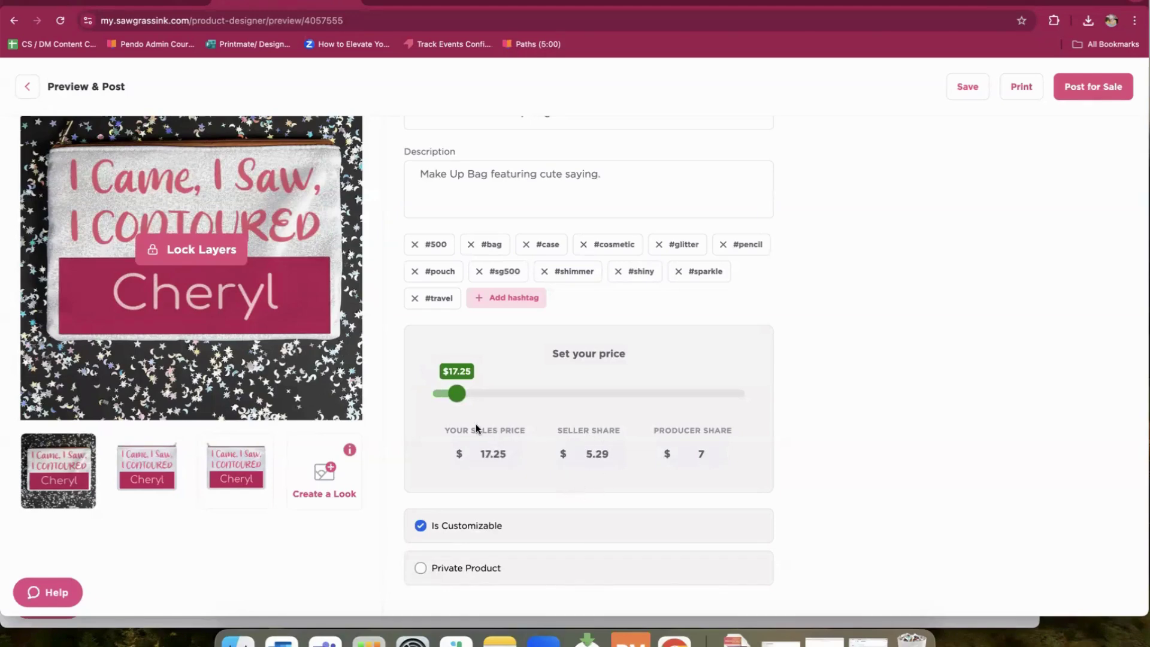
{"action": "left_click_drag", "start_coordinate": [457, 397], "coordinate": [427, 400]}
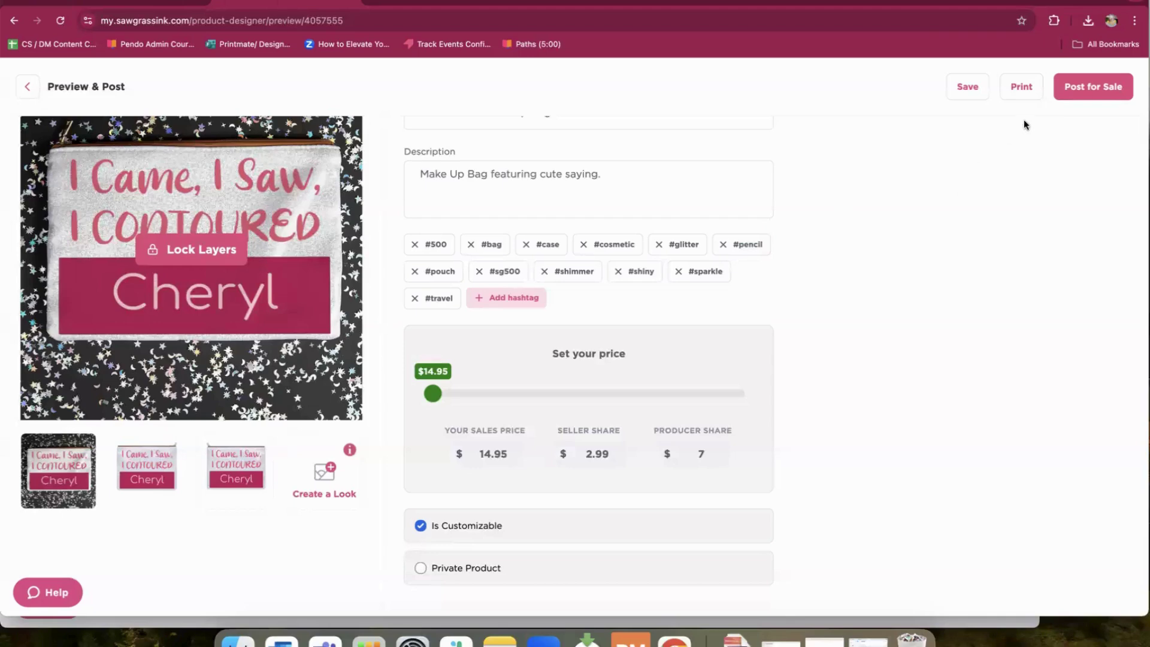
Post the make up bag for sale and check its listing in the store
{"action": "left_click", "coordinate": [1091, 97]}
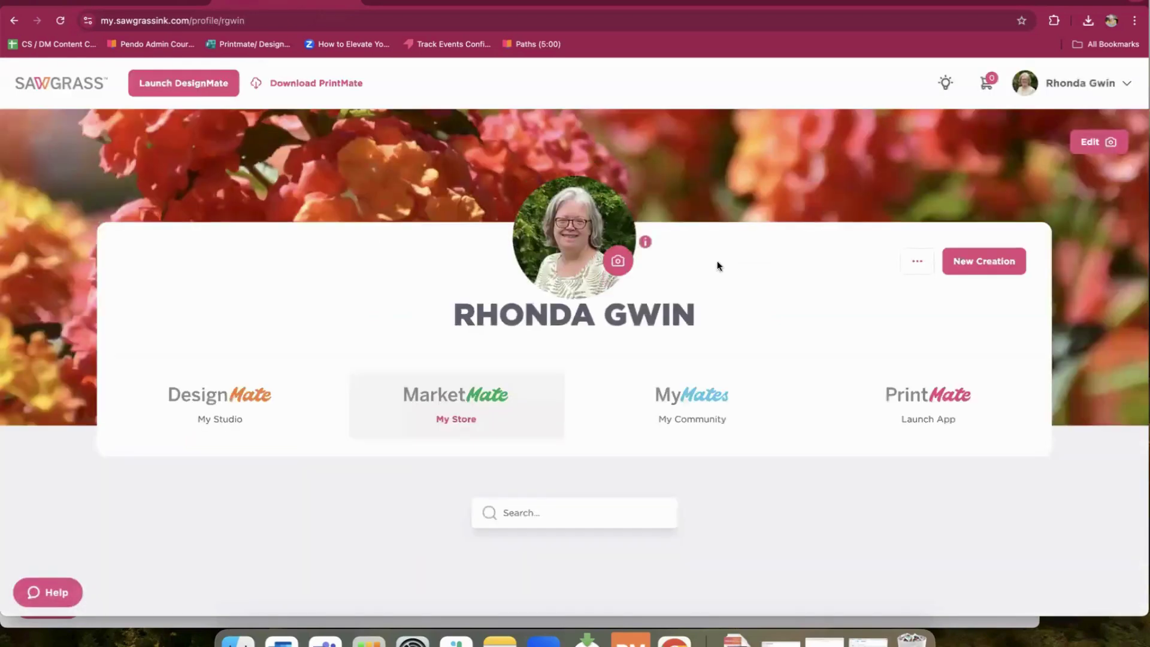
{"action": "scroll", "coordinate": [378, 298], "scroll_direction": "down", "scroll_amount": 4}
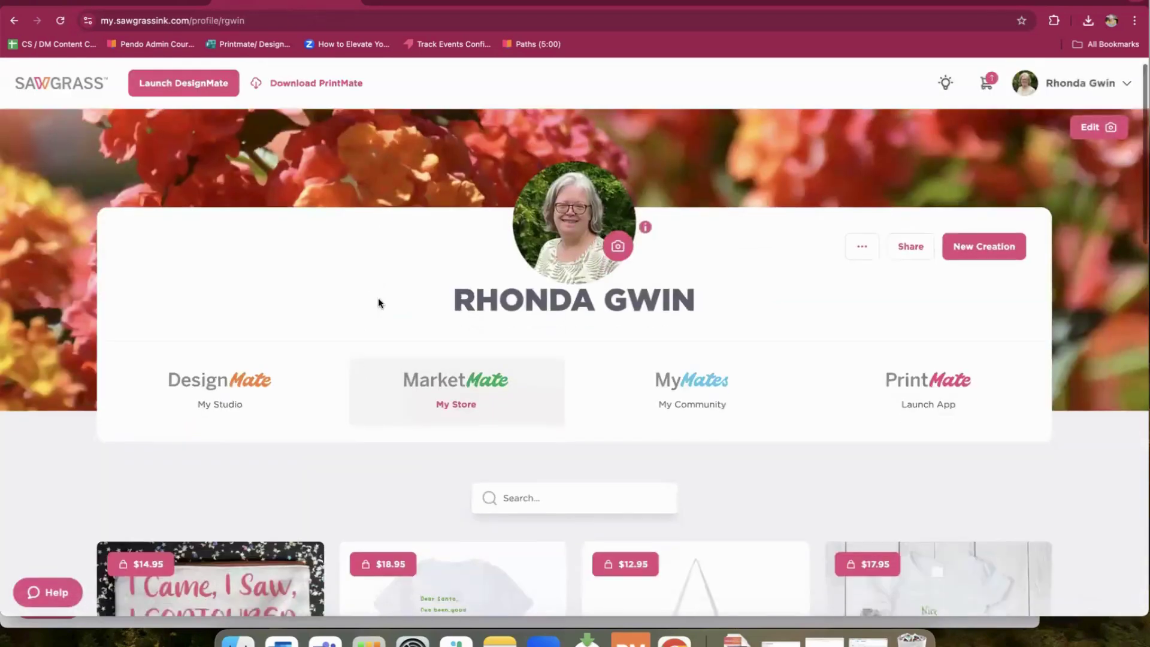
{"action": "scroll", "coordinate": [378, 303], "scroll_direction": "down", "scroll_amount": 3}
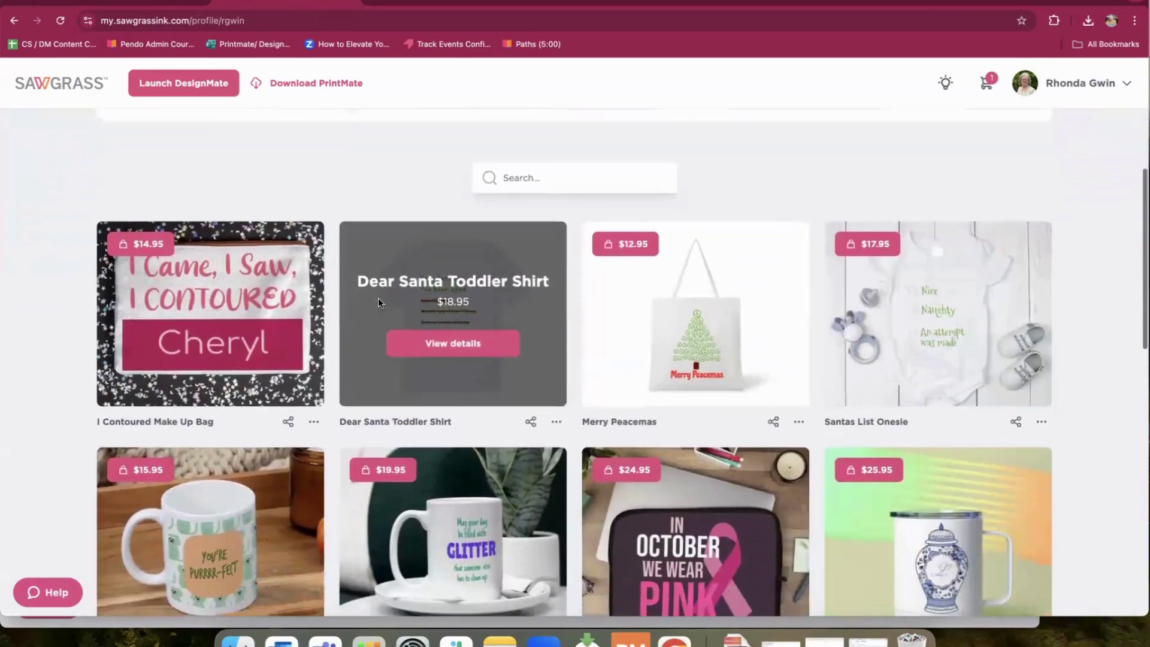
Open the Dear Santa Toddler Shirt's post details and create a look with the gray shoes on white wood
{"action": "left_click", "coordinate": [555, 421]}
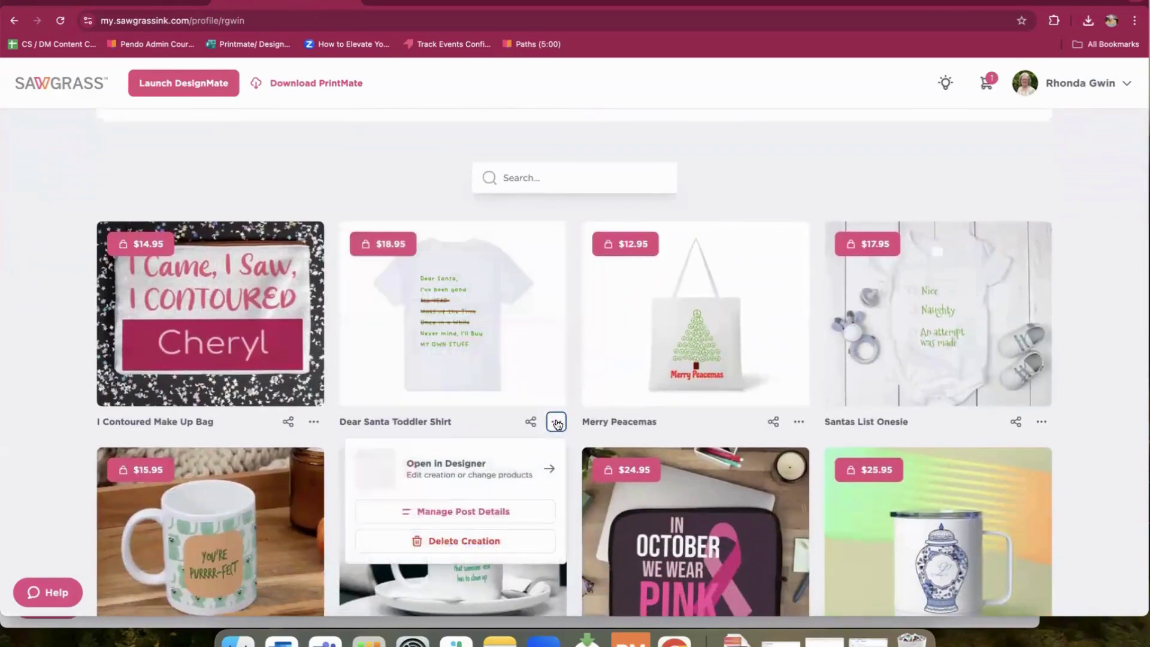
{"action": "left_click", "coordinate": [461, 514]}
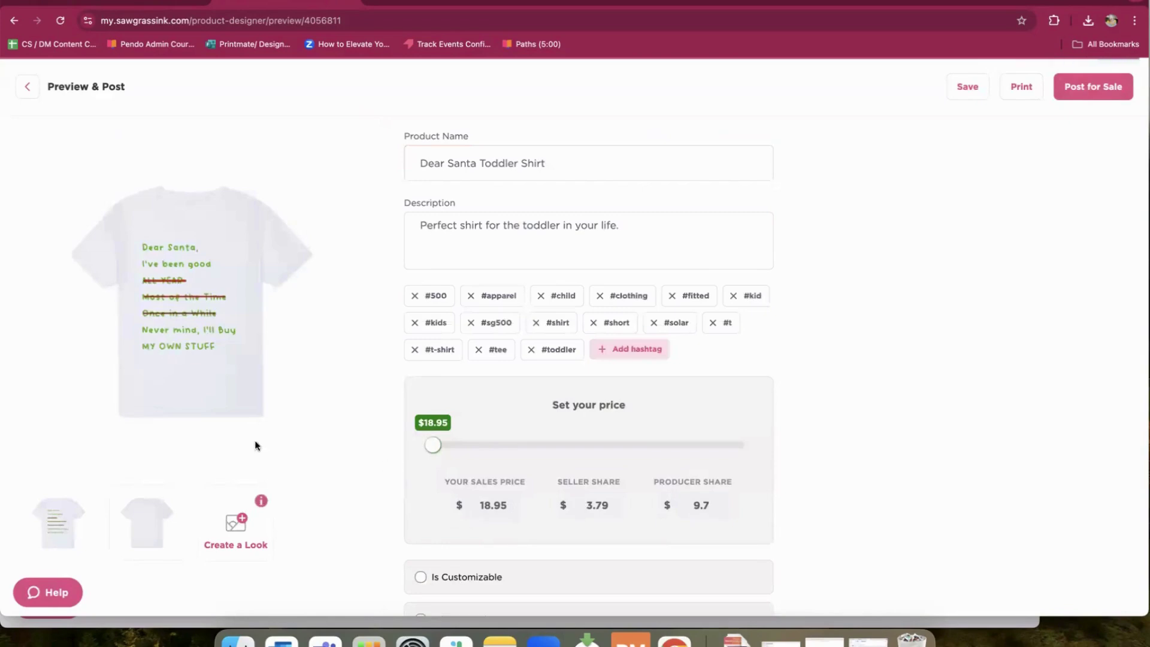
{"action": "left_click", "coordinate": [235, 523]}
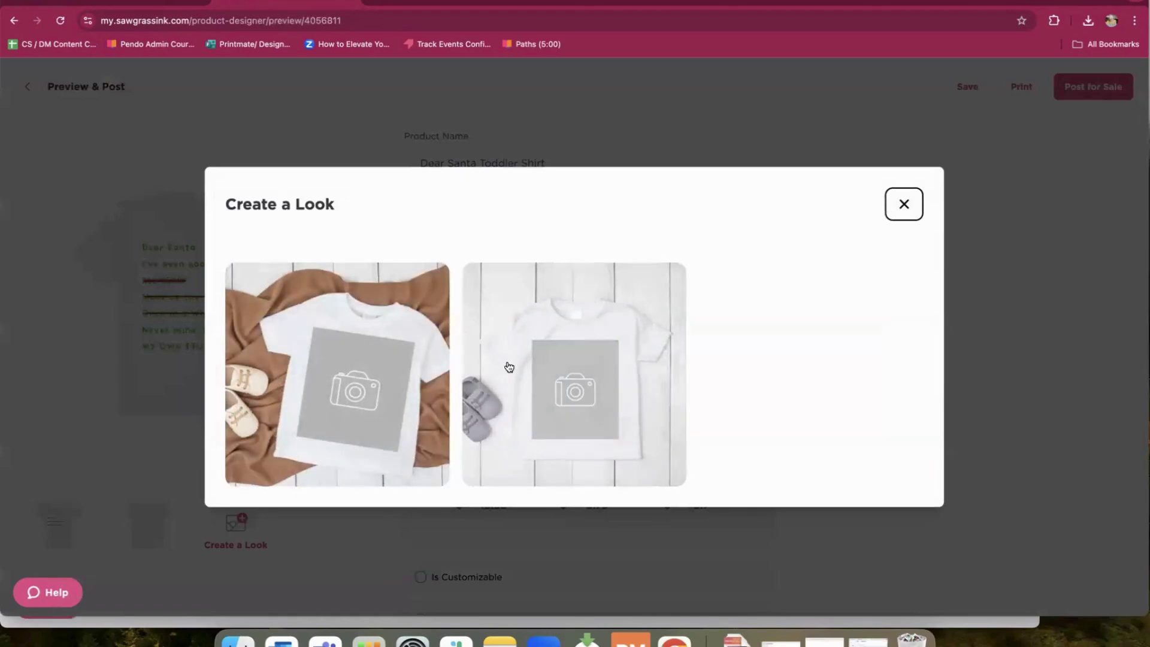
{"action": "left_click", "coordinate": [546, 375]}
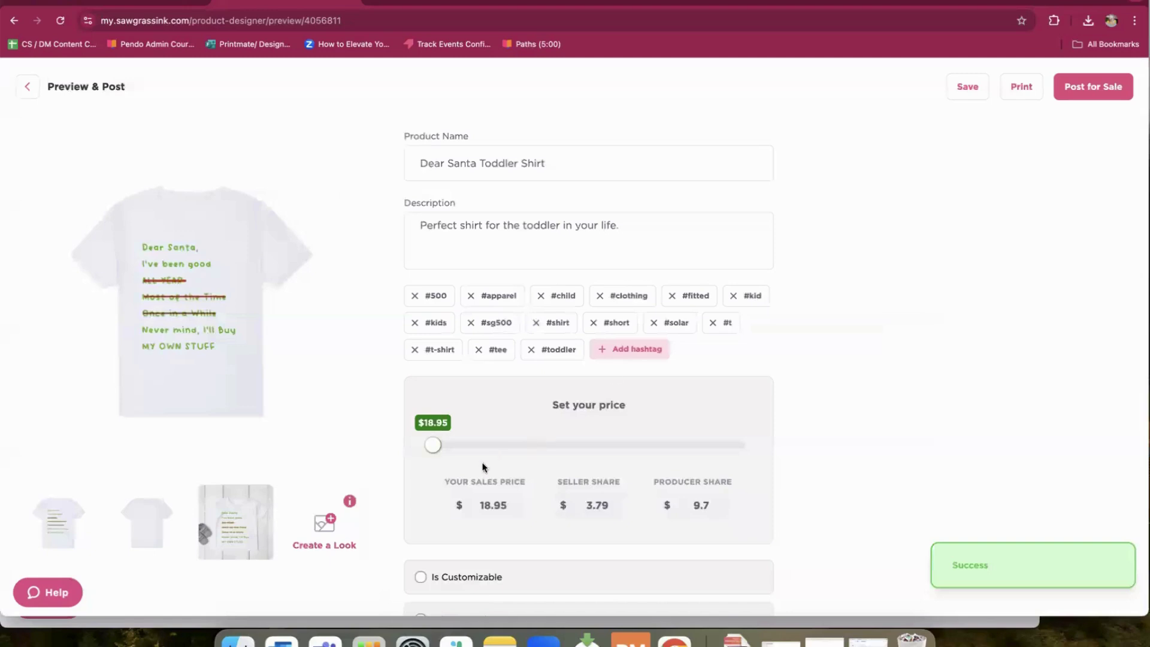
Feature the toddler shirt's new gray-shoes look, post the shirt for sale and check its listing in the store
{"action": "left_click", "coordinate": [240, 526]}
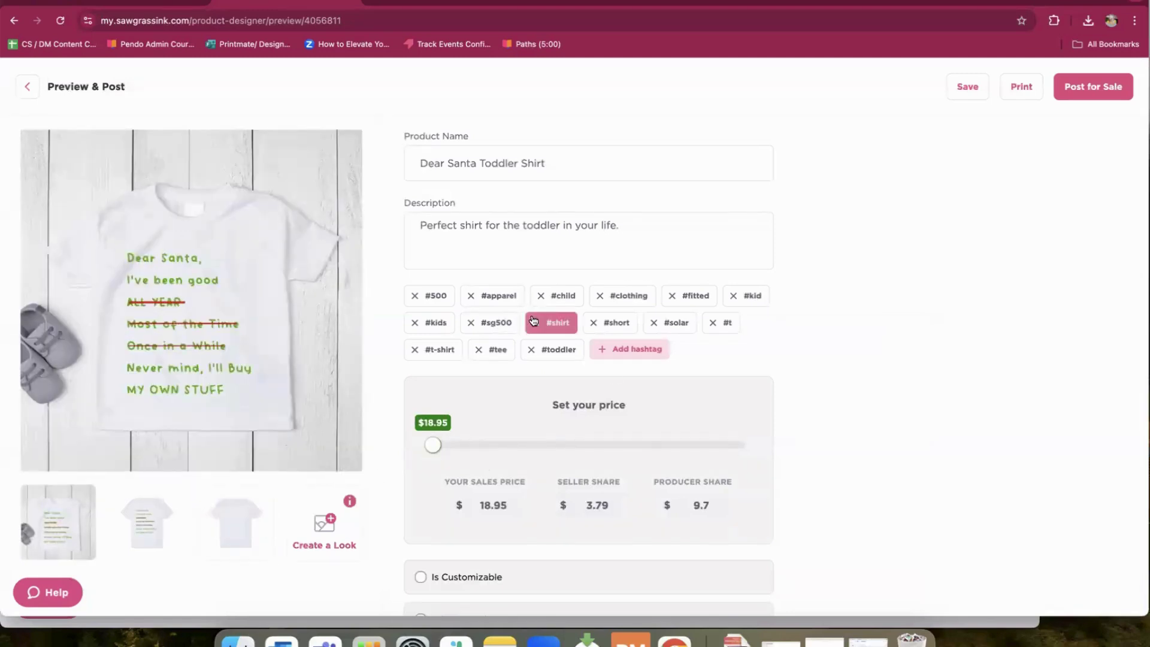
{"action": "left_click", "coordinate": [1100, 86]}
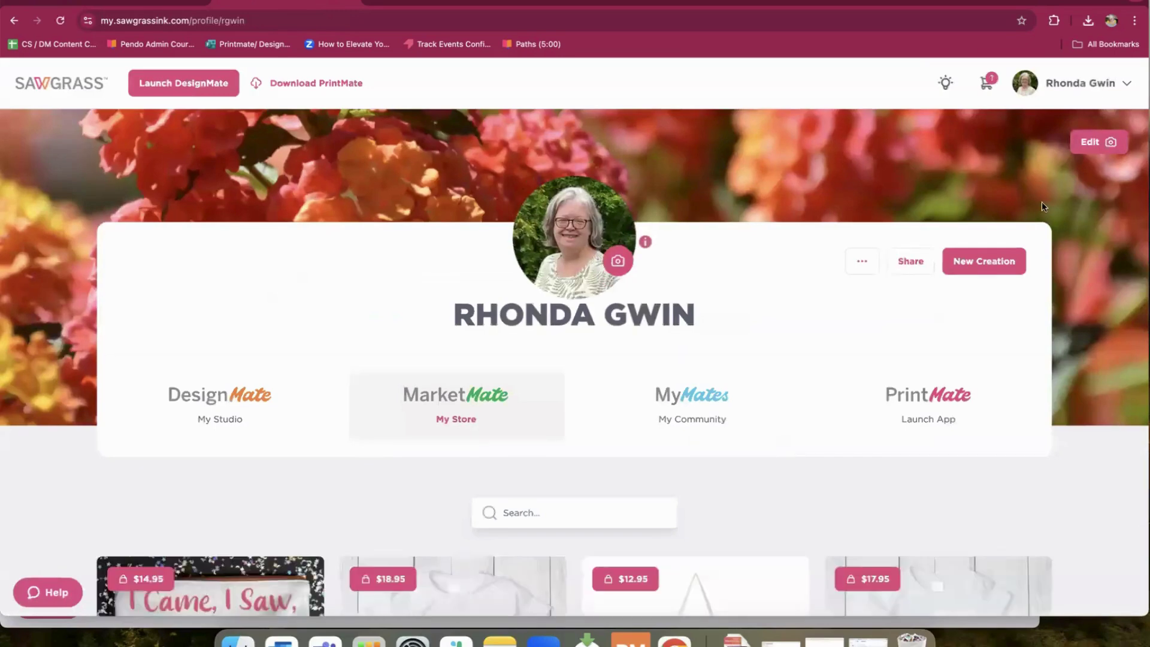
{"action": "scroll", "coordinate": [872, 334], "scroll_direction": "down", "scroll_amount": 1}
{"action": "scroll", "coordinate": [872, 334], "scroll_direction": "down", "scroll_amount": 5}
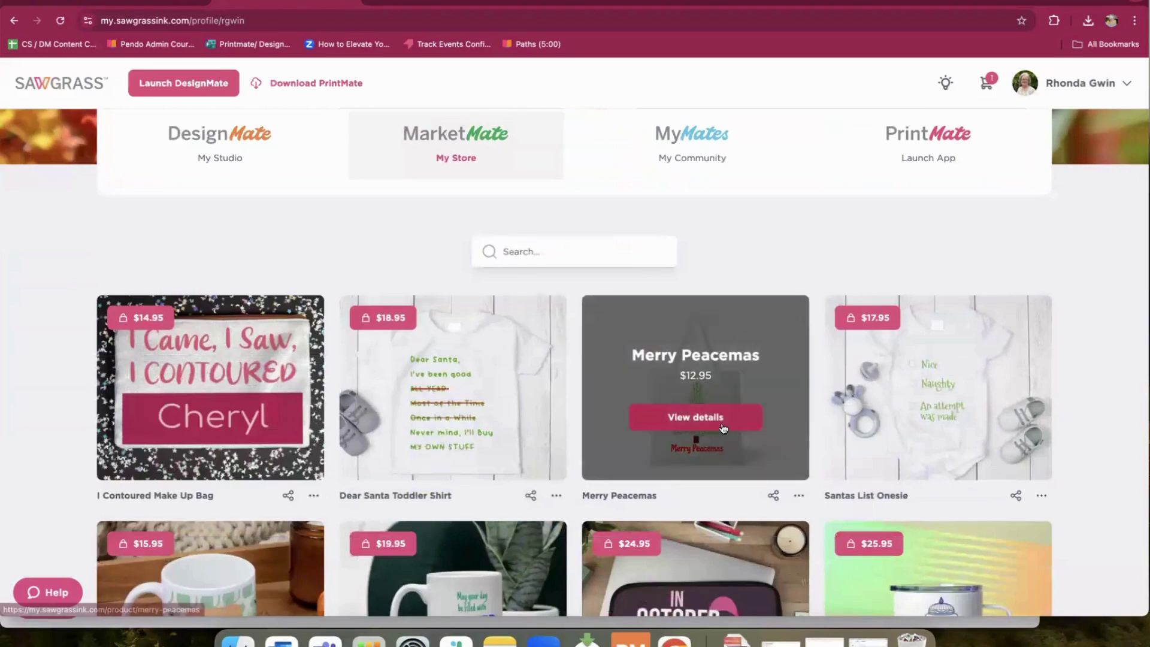
Open the Merry Peacemas tote's post details and feature its existing look on the dark wood floor
{"action": "scroll", "coordinate": [749, 413], "scroll_direction": "down", "scroll_amount": 2}
{"action": "left_click", "coordinate": [798, 428]}
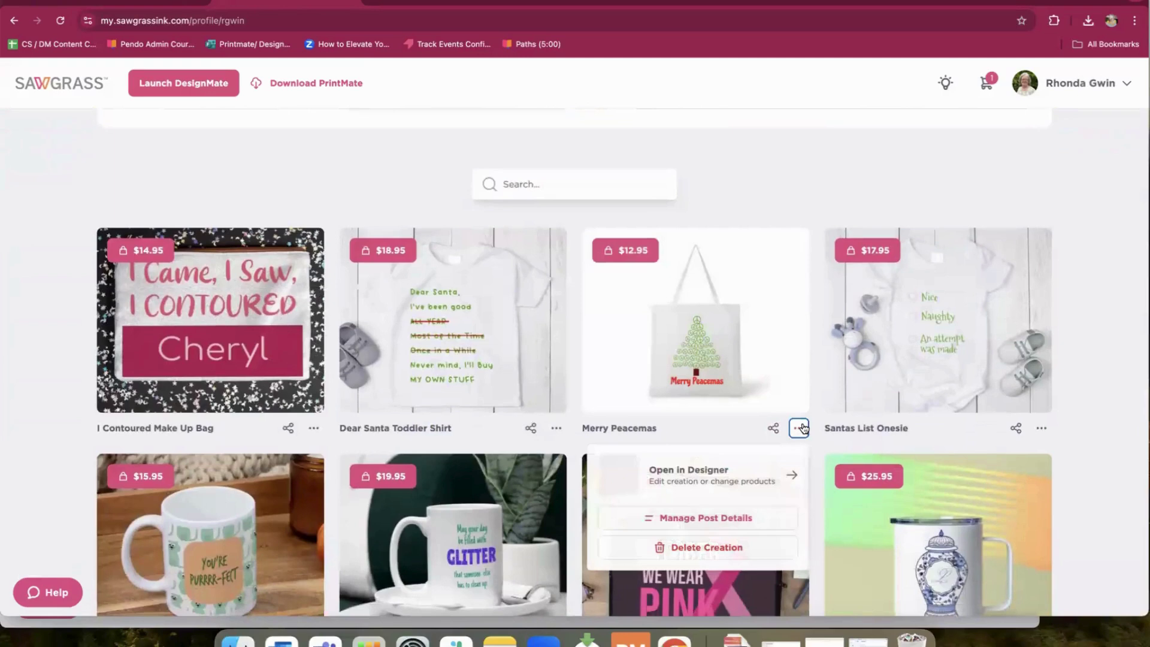
{"action": "left_click", "coordinate": [721, 519]}
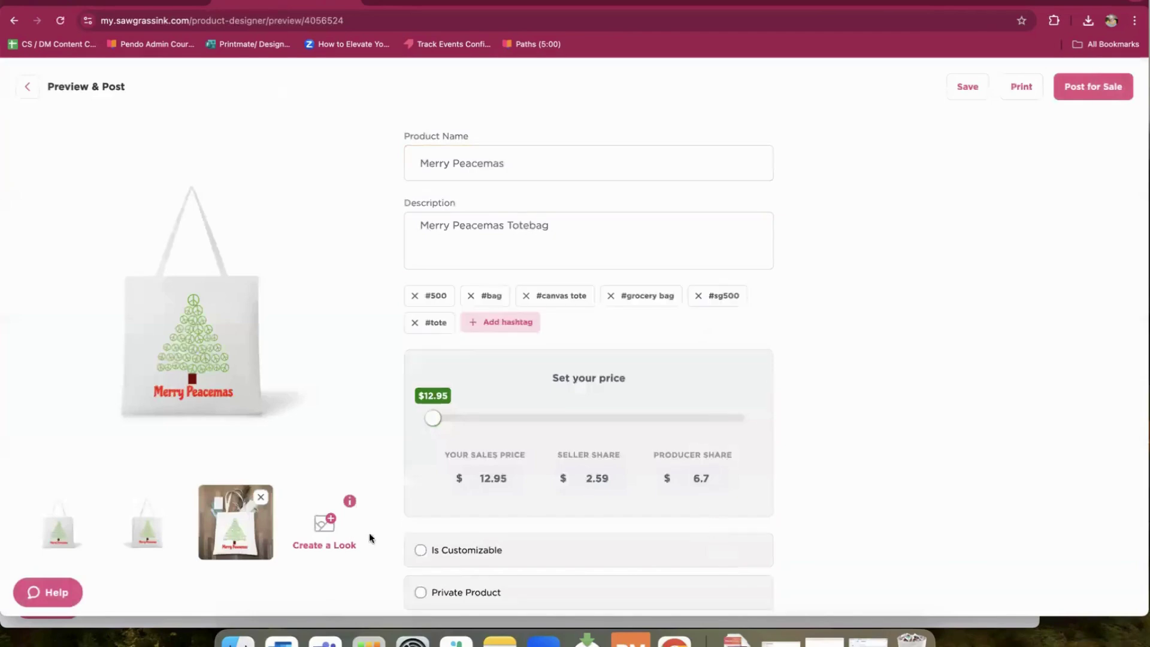
{"action": "left_click", "coordinate": [239, 524]}
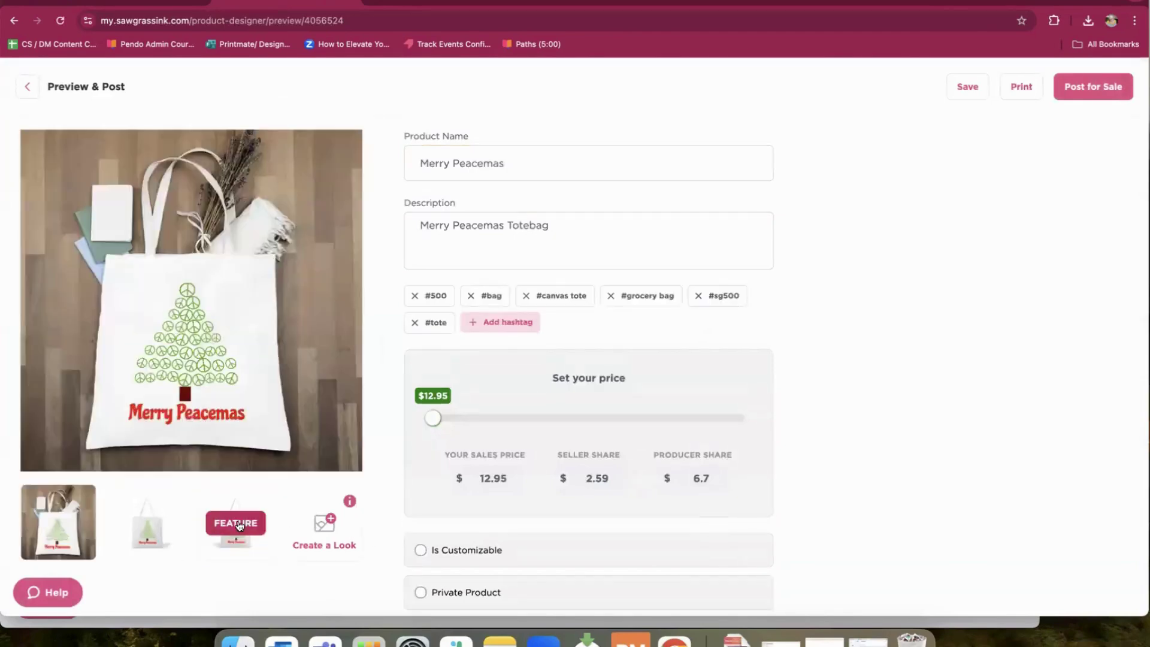
Create another look for the Merry Peacemas tote using the cream background scene with the tablet and sunglasses
{"action": "left_click", "coordinate": [324, 525]}
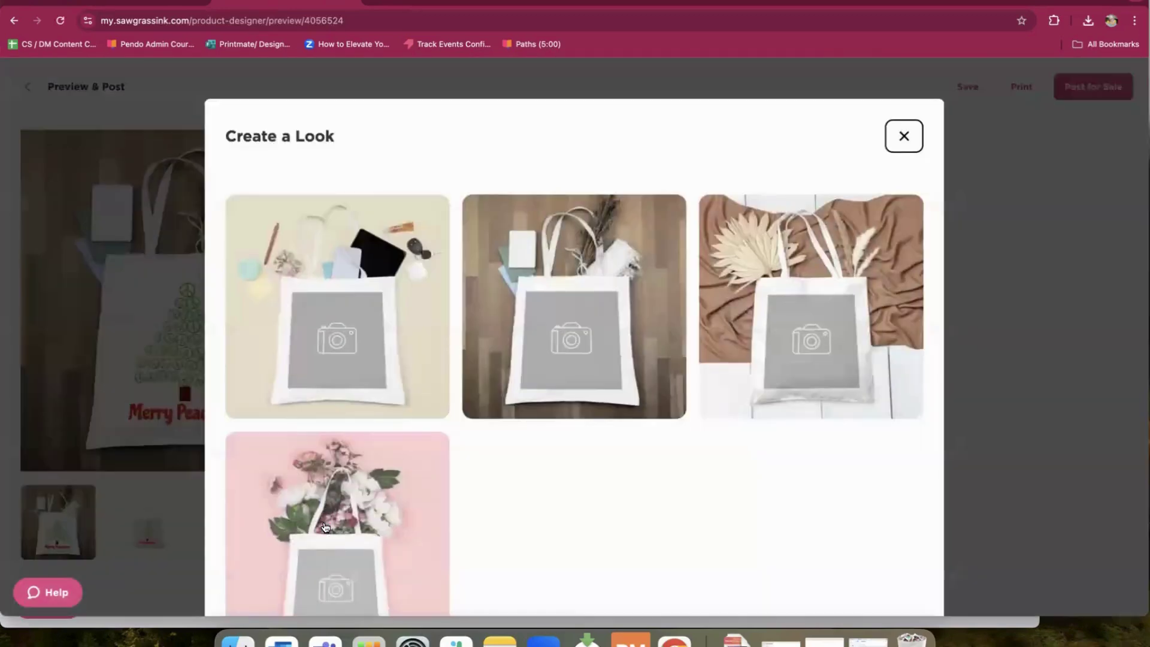
{"action": "scroll", "coordinate": [352, 483], "scroll_direction": "down", "scroll_amount": 1}
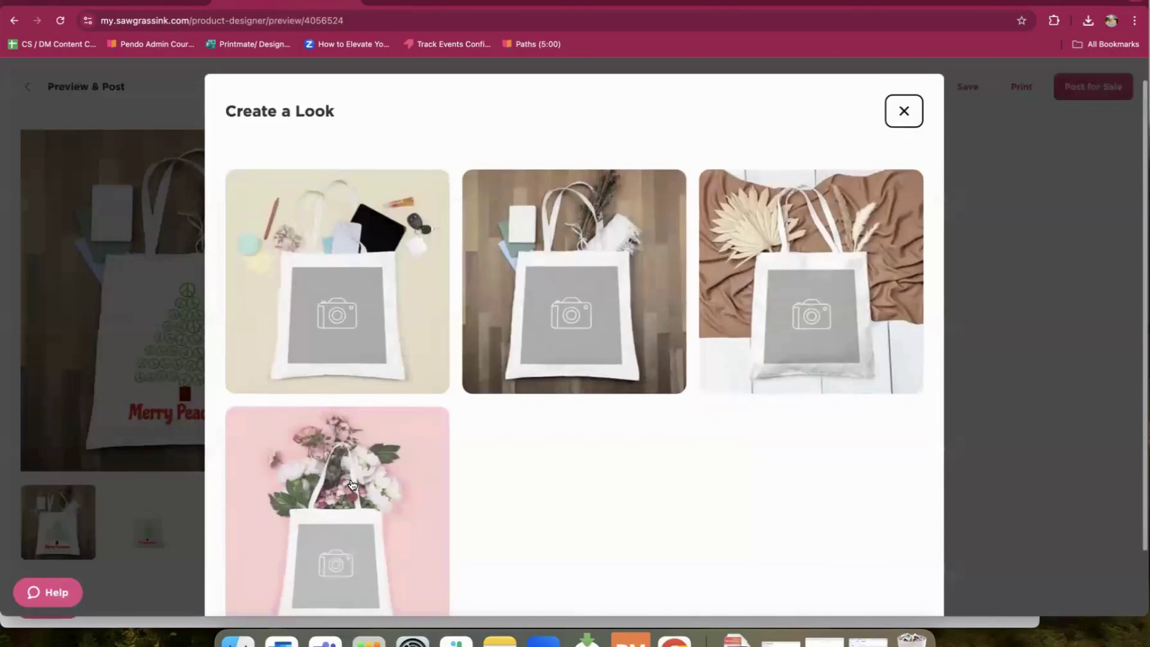
{"action": "scroll", "coordinate": [352, 483], "scroll_direction": "down", "scroll_amount": 2}
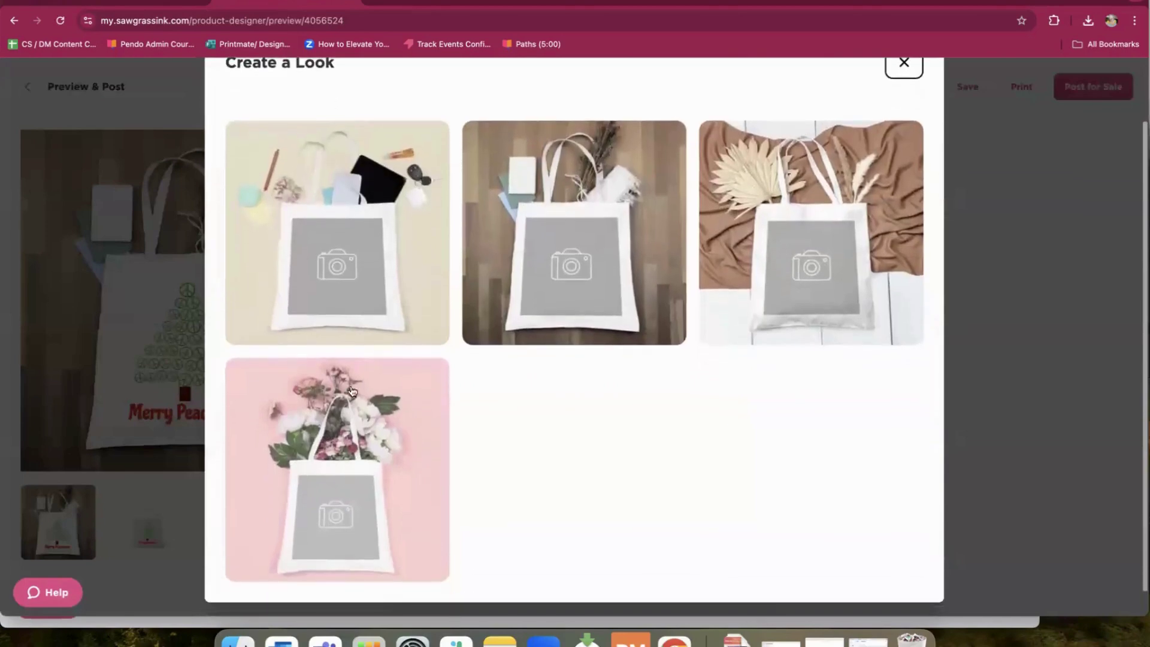
{"action": "left_click", "coordinate": [343, 258]}
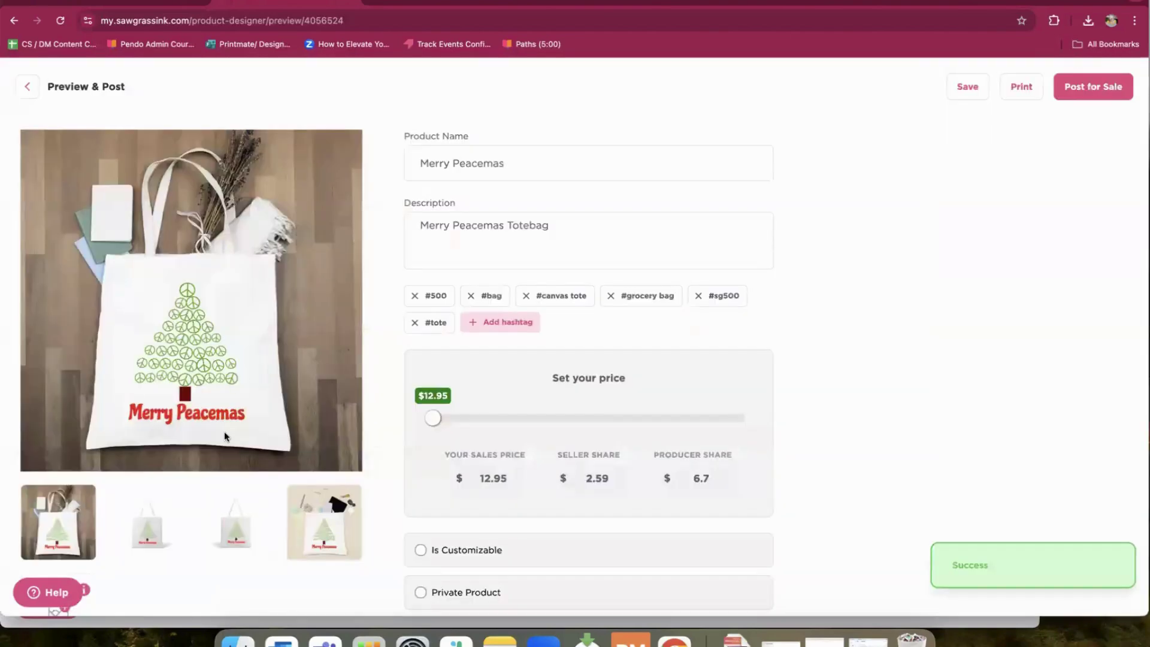
Feature the tote's cream background look, post the tote for sale and check its listing in the store
{"action": "left_click", "coordinate": [320, 524]}
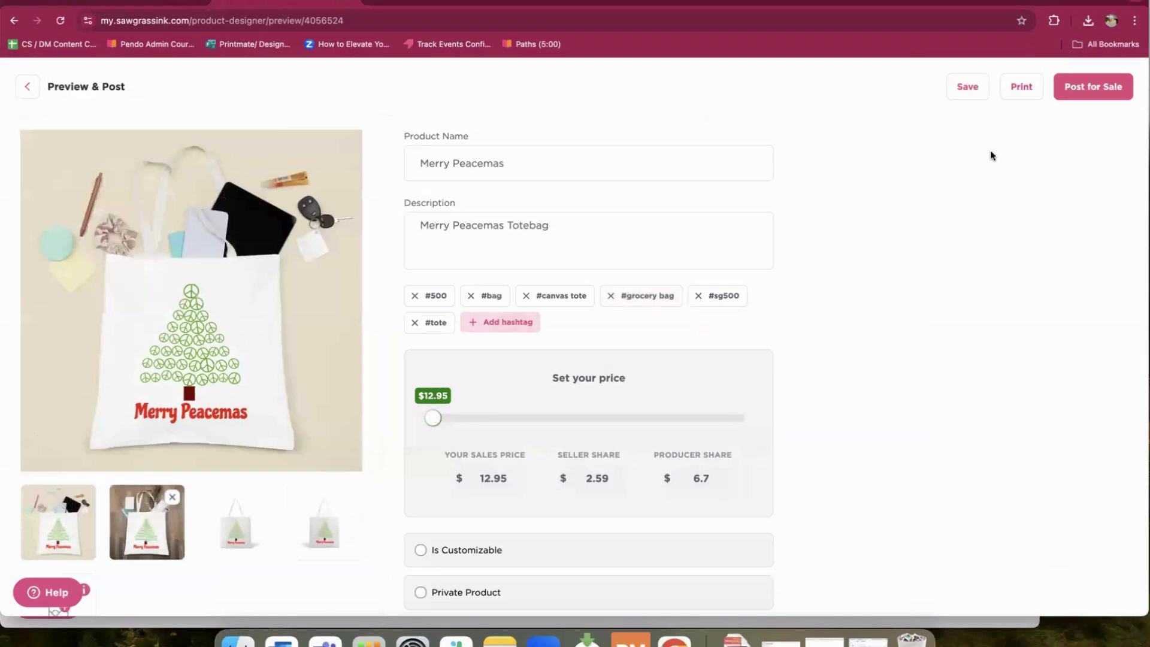
{"action": "left_click", "coordinate": [1101, 89]}
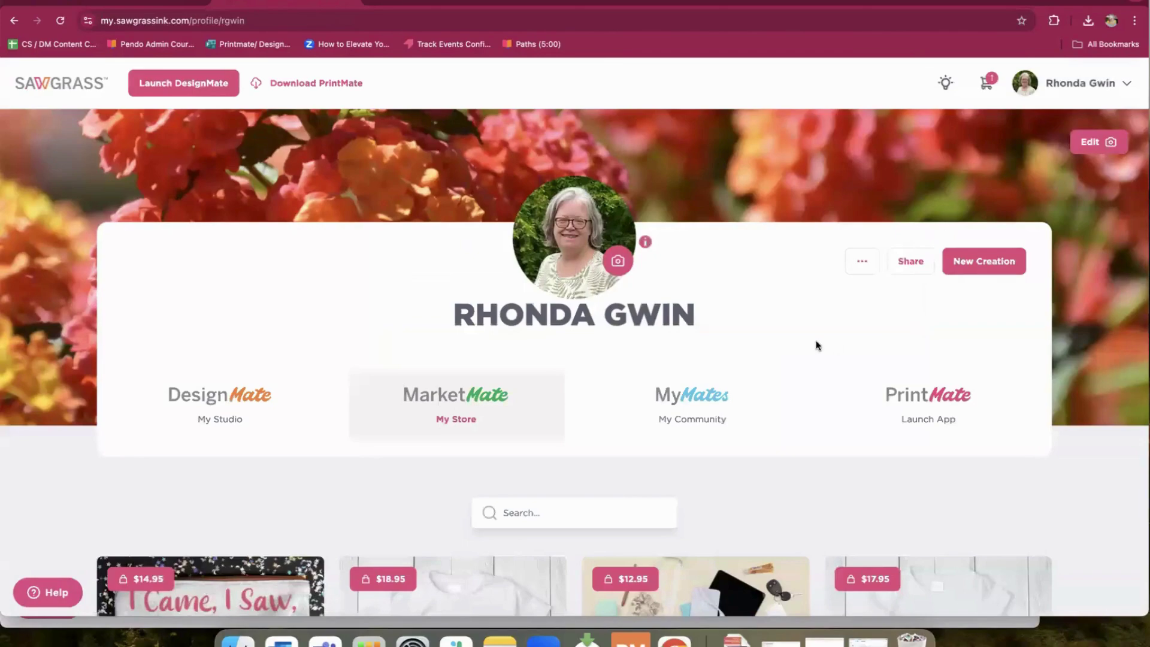
{"action": "scroll", "coordinate": [815, 345], "scroll_direction": "down", "scroll_amount": 5}
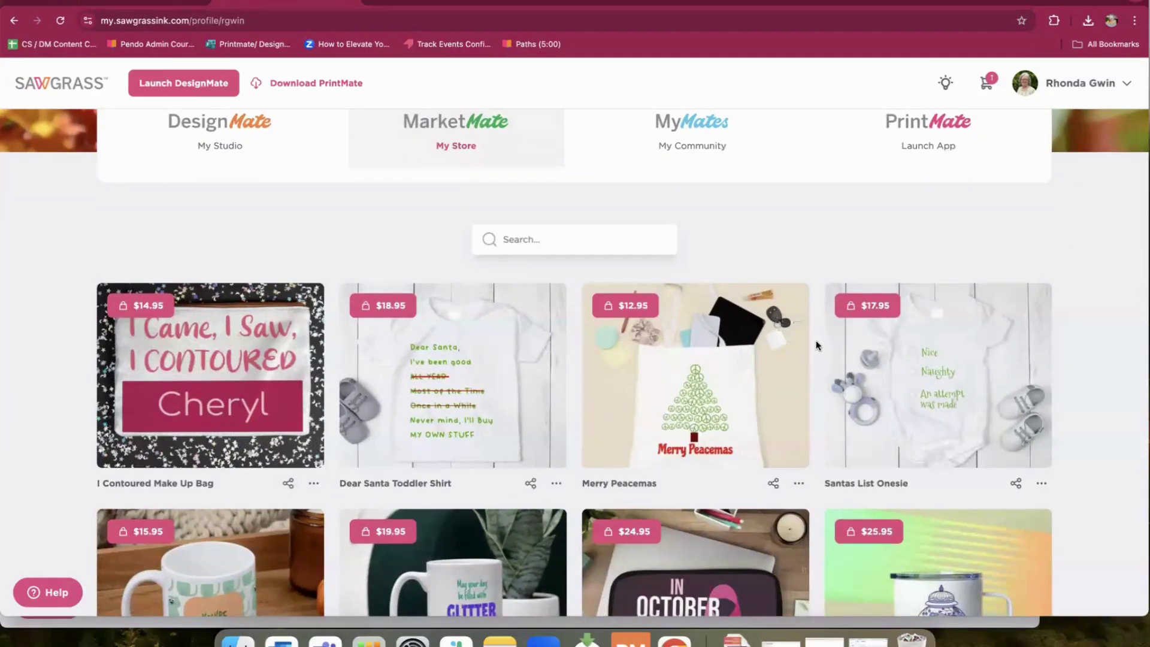
{"action": "mouse_move", "coordinate": [728, 449]}
{"action": "scroll", "coordinate": [810, 473], "scroll_direction": "down", "scroll_amount": 2}
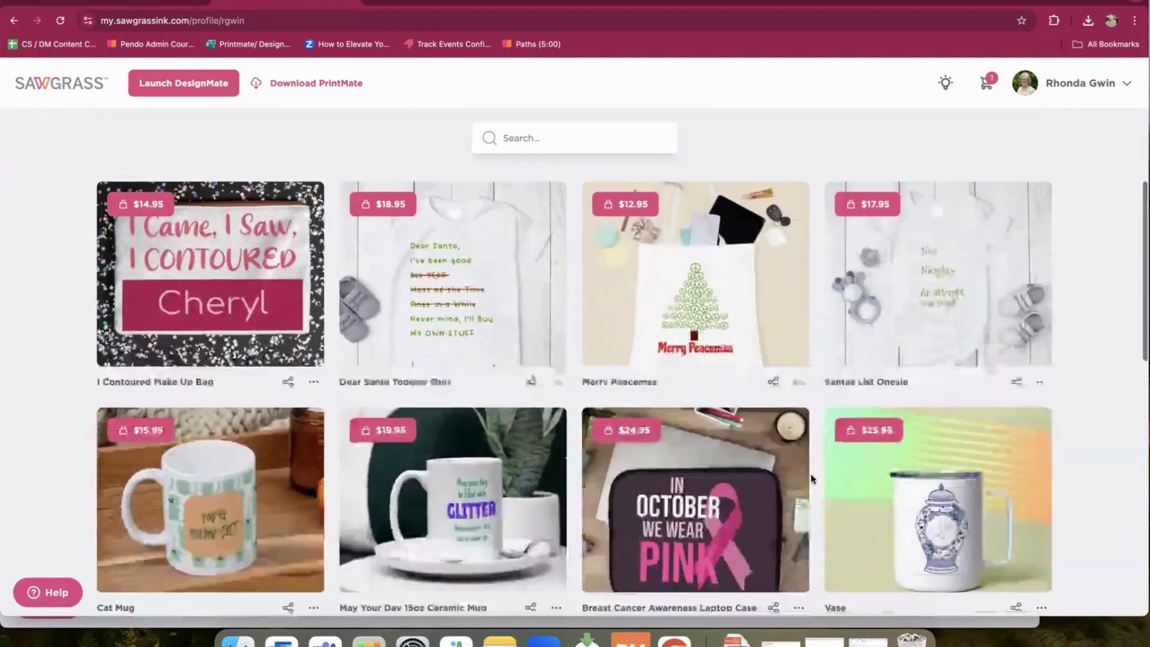